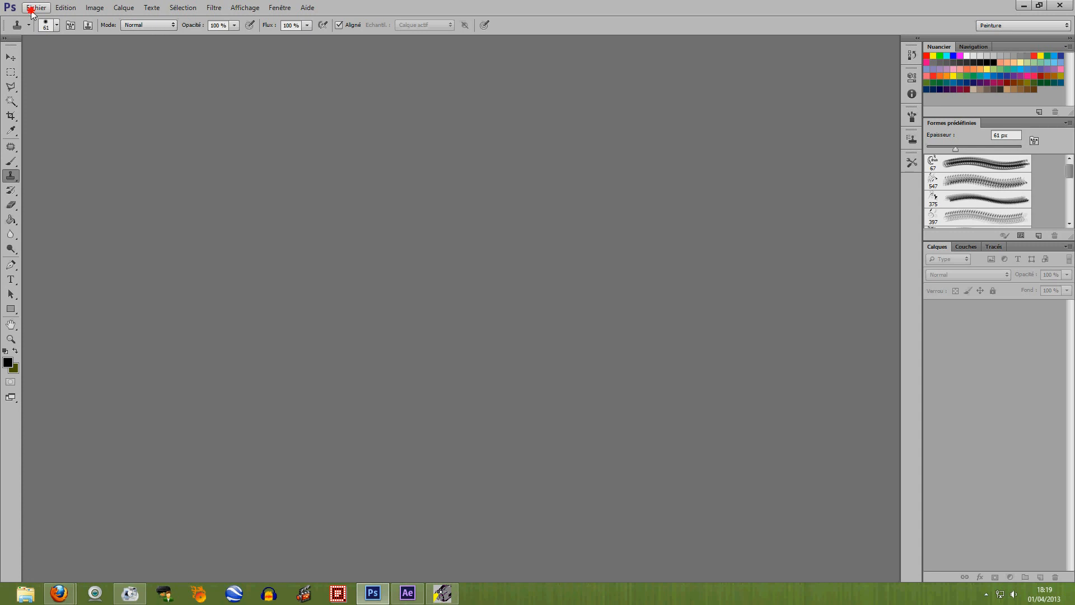
# - Open Waiting+for+the+train.jpg from the desktop, discarding its embedded colour profile
pyautogui.click(31, 10)
pyautogui.click(34, 30)
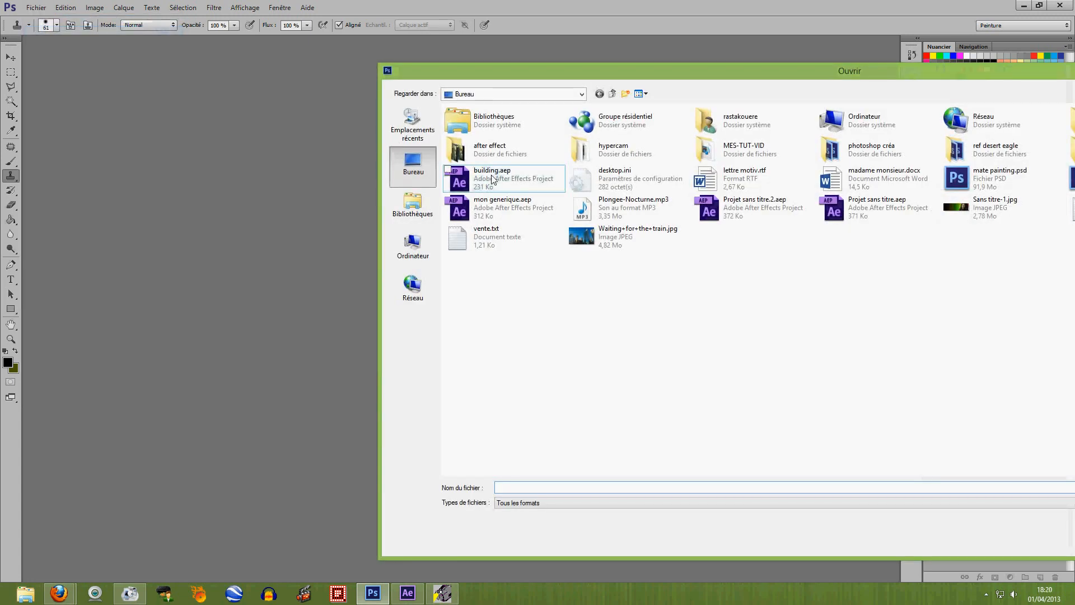
pyautogui.doubleClick(589, 234)
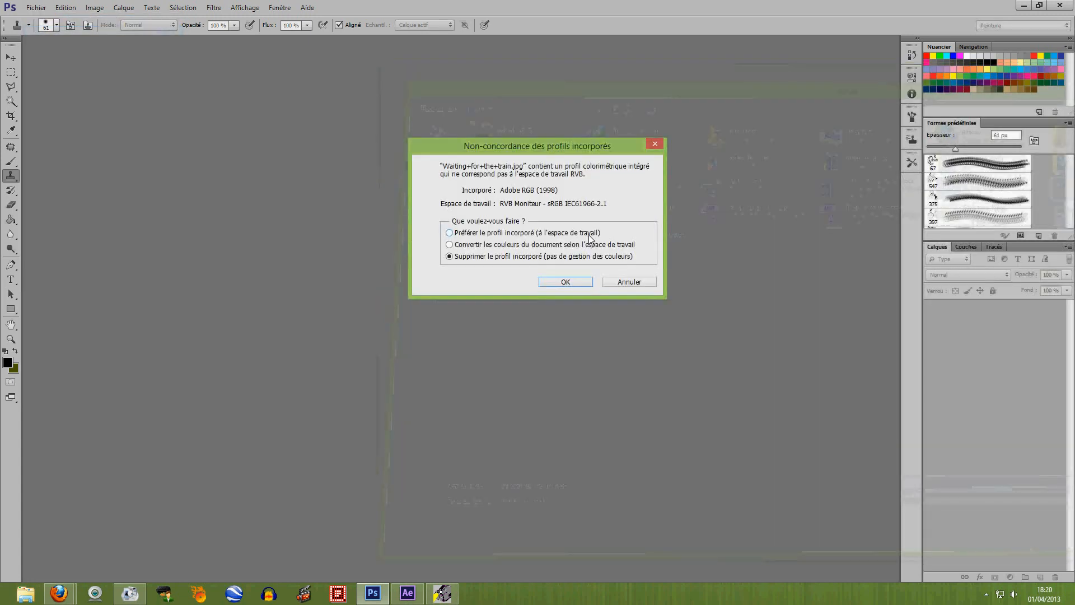
pyautogui.click(571, 281)
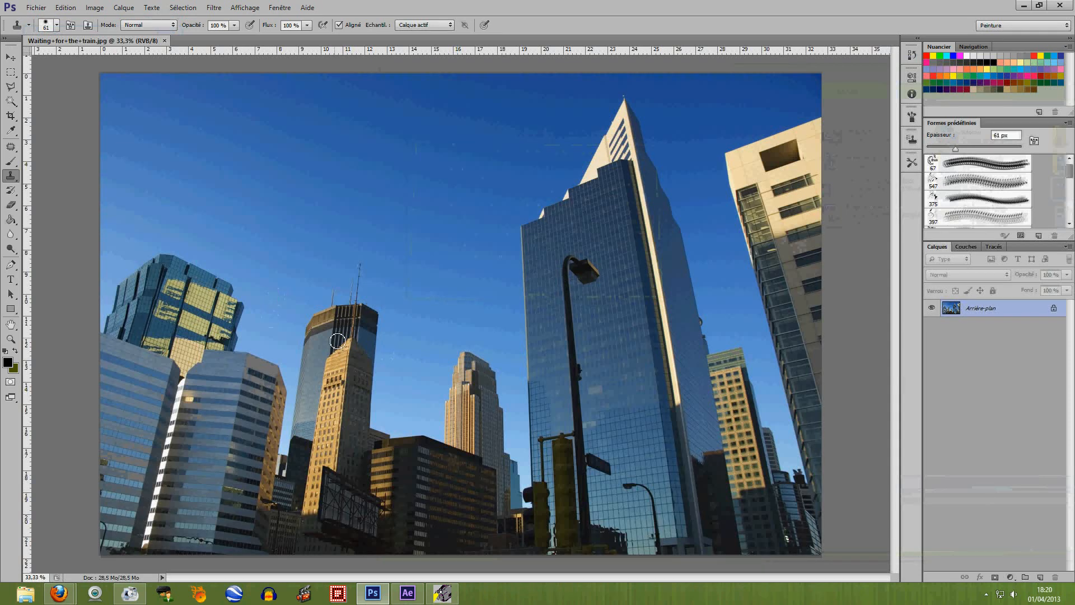
# - Try cloning the sunlit window bands of the dark office building over the scaffolding in front of it with the Clone Stamp
pyautogui.hotkey('ctrl', '+')
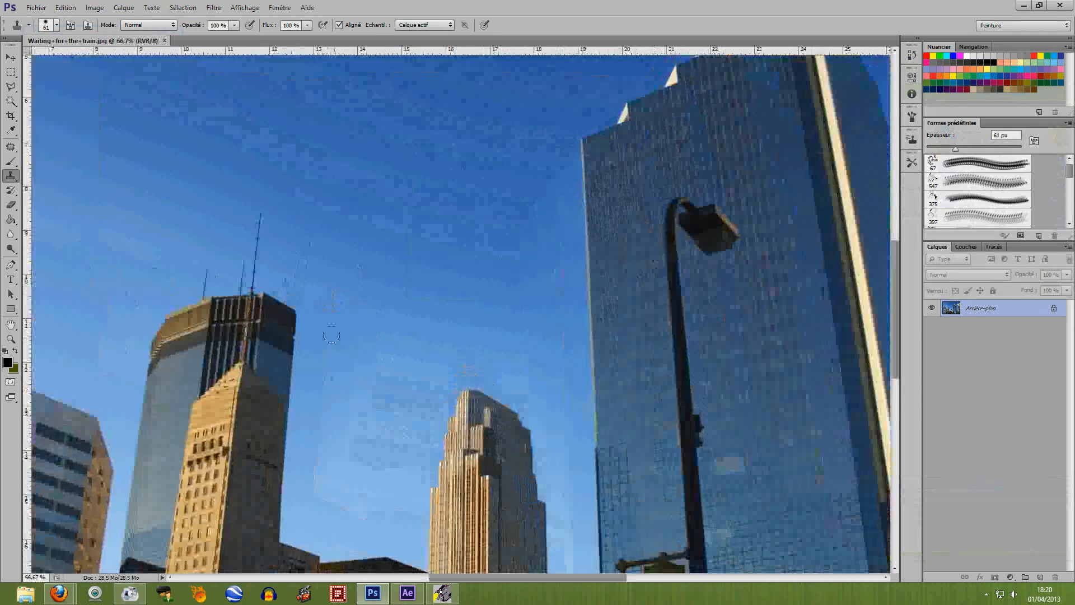
pyautogui.press('space')
pyautogui.moveTo(334, 341); pyautogui.dragTo(356, 147)
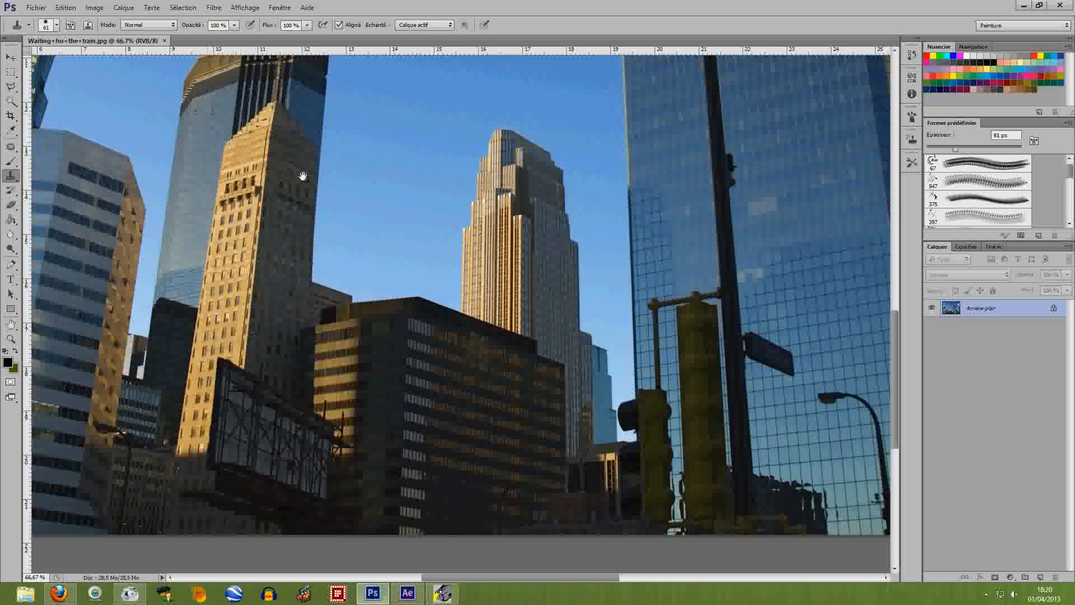
pyautogui.moveTo(302, 174); pyautogui.dragTo(300, 151)
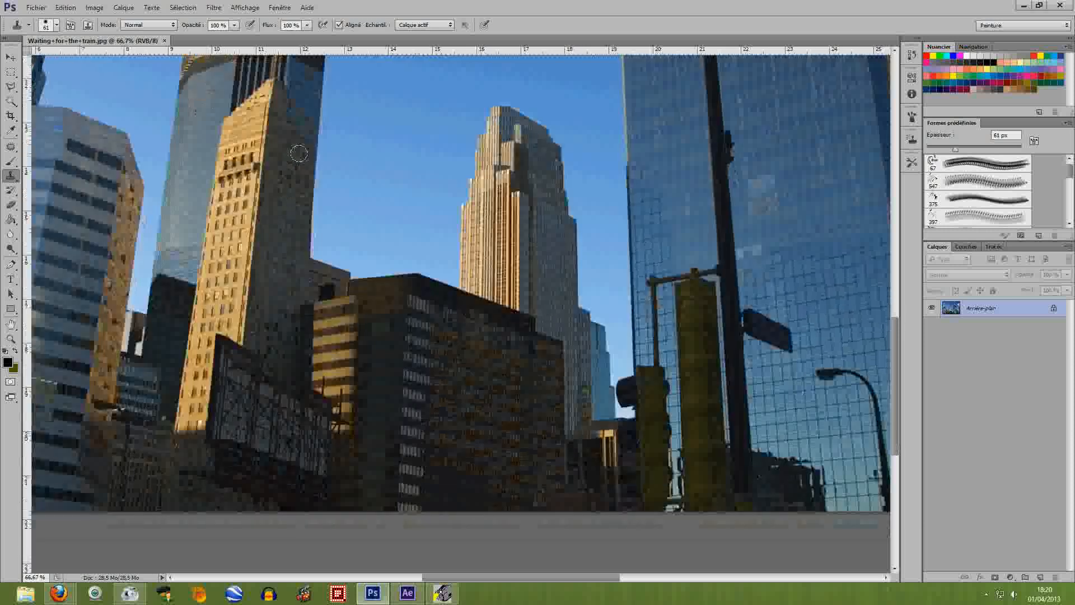
pyautogui.hotkey('ctrl', '+')
pyautogui.hotkey('ctrl', '+')
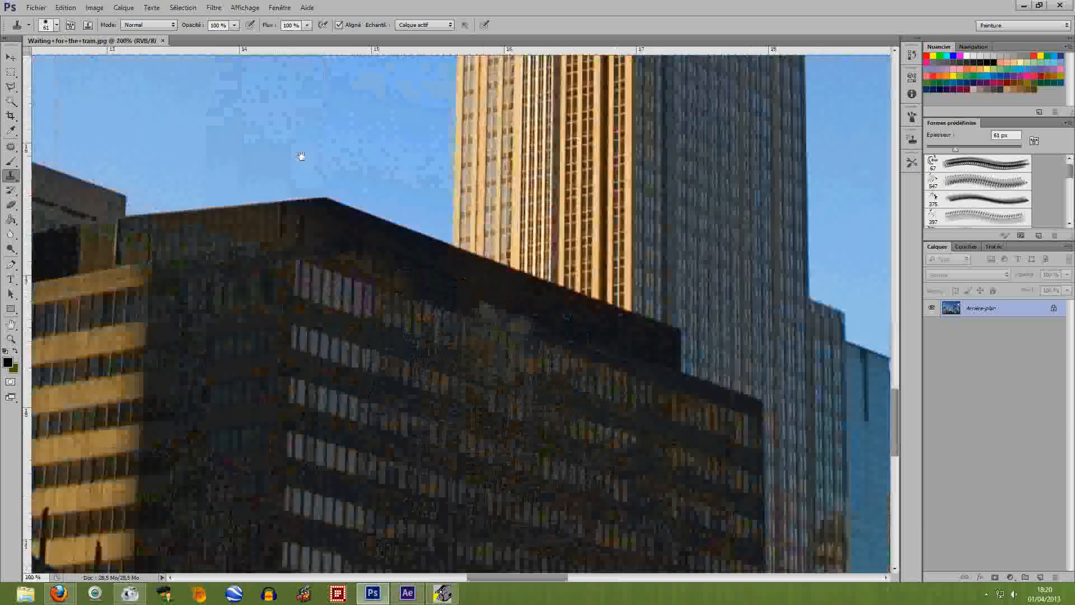
pyautogui.moveTo(234, 219); pyautogui.dragTo(421, 121)
pyautogui.moveTo(352, 328); pyautogui.dragTo(413, 263)
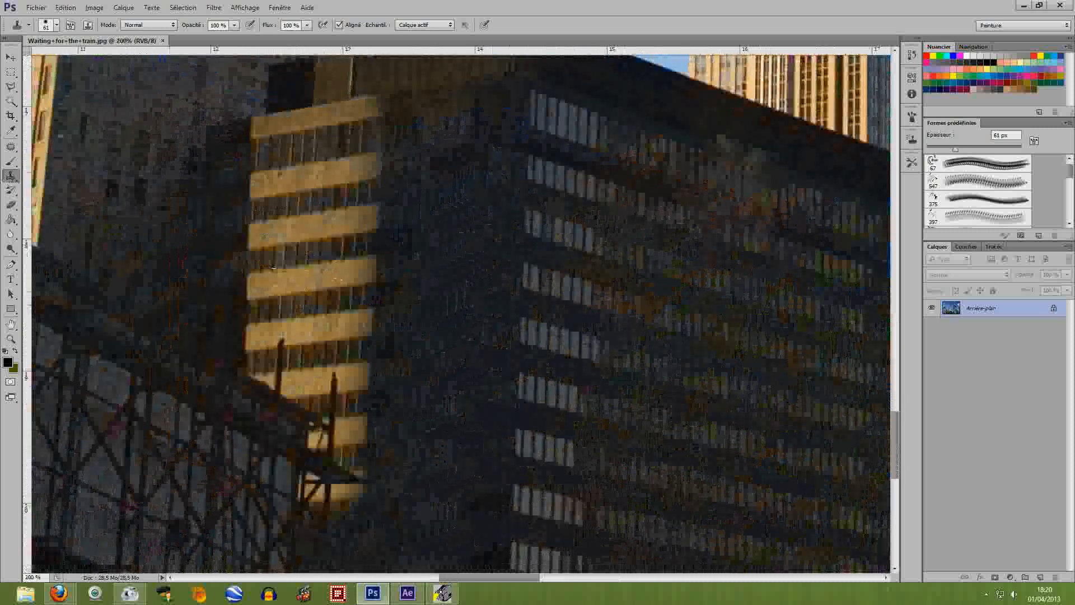
pyautogui.keyDown('alt'); pyautogui.click(273, 265); pyautogui.keyUp('alt')
pyautogui.moveTo(277, 403); pyautogui.dragTo(264, 404)
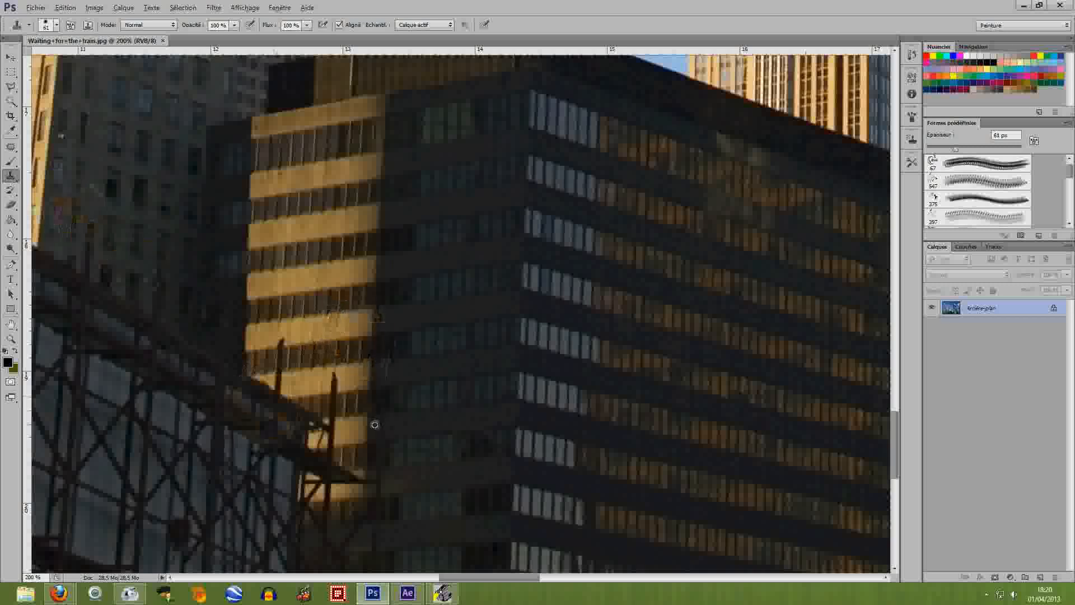
# - Try cloning the lit facade strip onto the shaded part of the same office building
pyautogui.moveTo(401, 401); pyautogui.dragTo(407, 307)
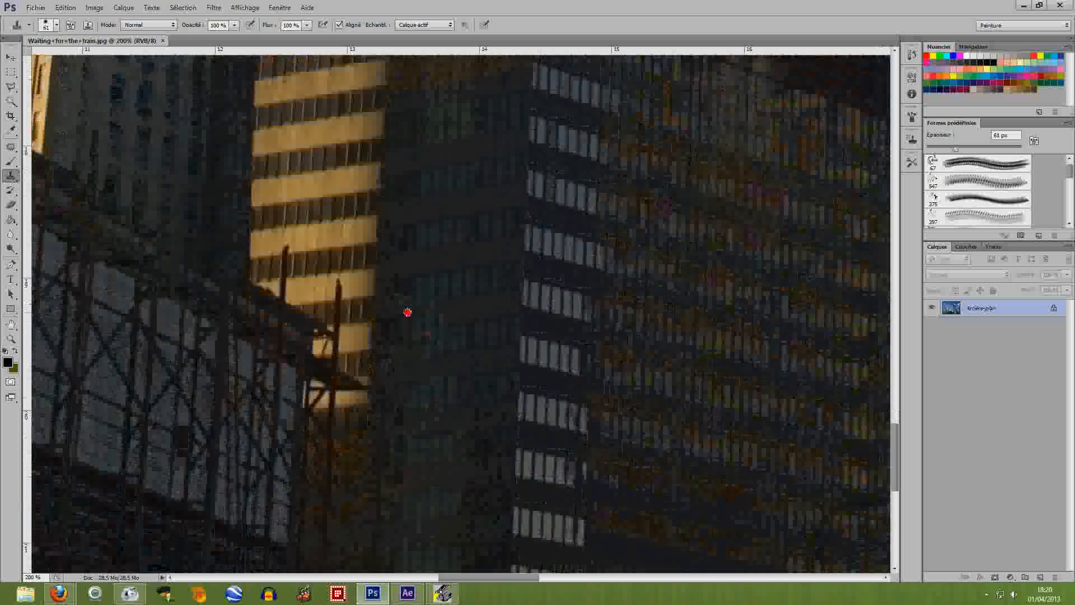
pyautogui.keyDown('alt'); pyautogui.click(373, 316); pyautogui.keyUp('alt')
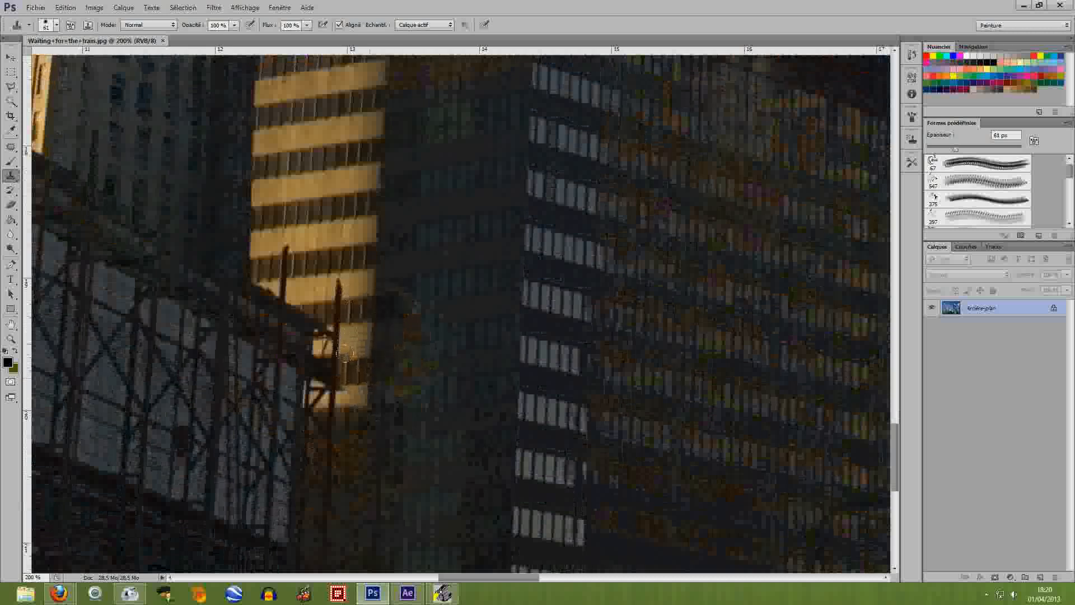
pyautogui.click(357, 372)
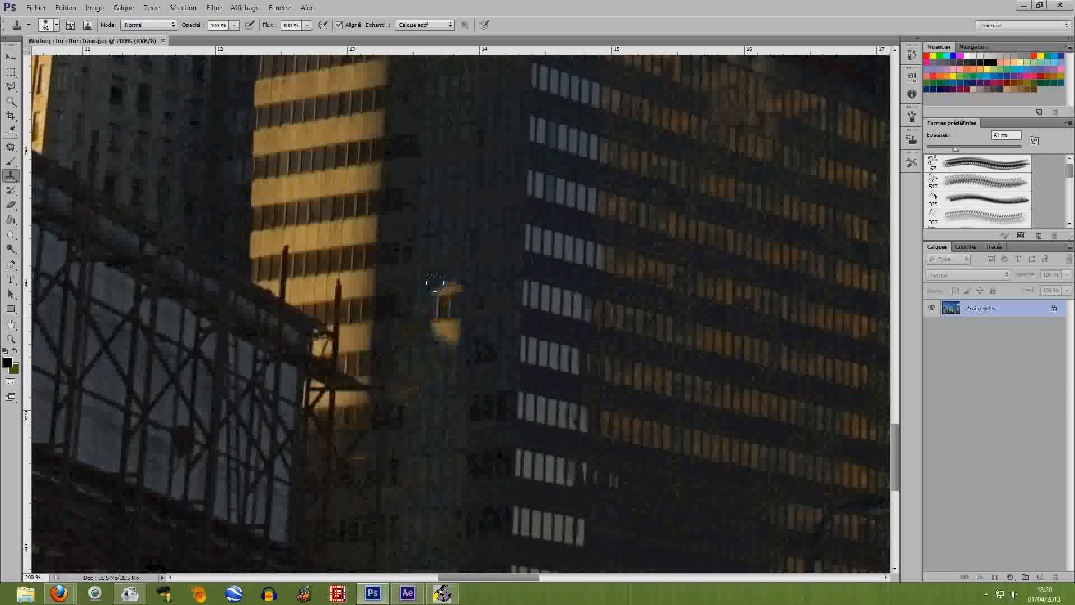
pyautogui.scroll(3, 454, 282)
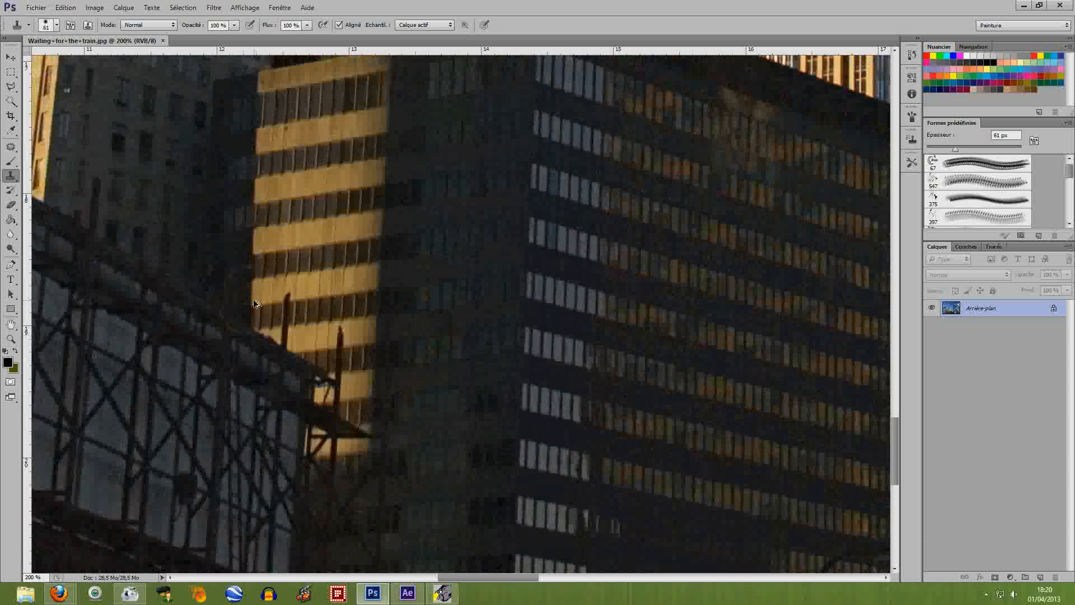
# - Open the Vanishing Point filter and define a perspective plane on the pointed tower's sunlit facade, extended down to its base
pyautogui.hotkey('ctrl', 'alt', 'v')
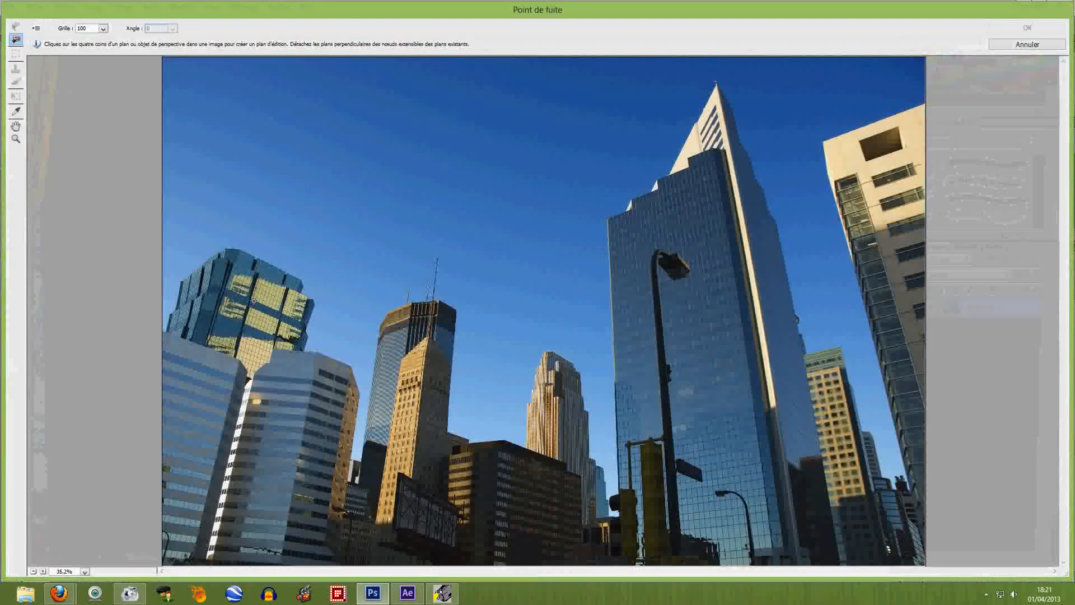
pyautogui.hotkey('ctrl', '+')
pyautogui.hotkey('ctrl', '+')
pyautogui.hotkey('ctrl', '+')
pyautogui.press('space')
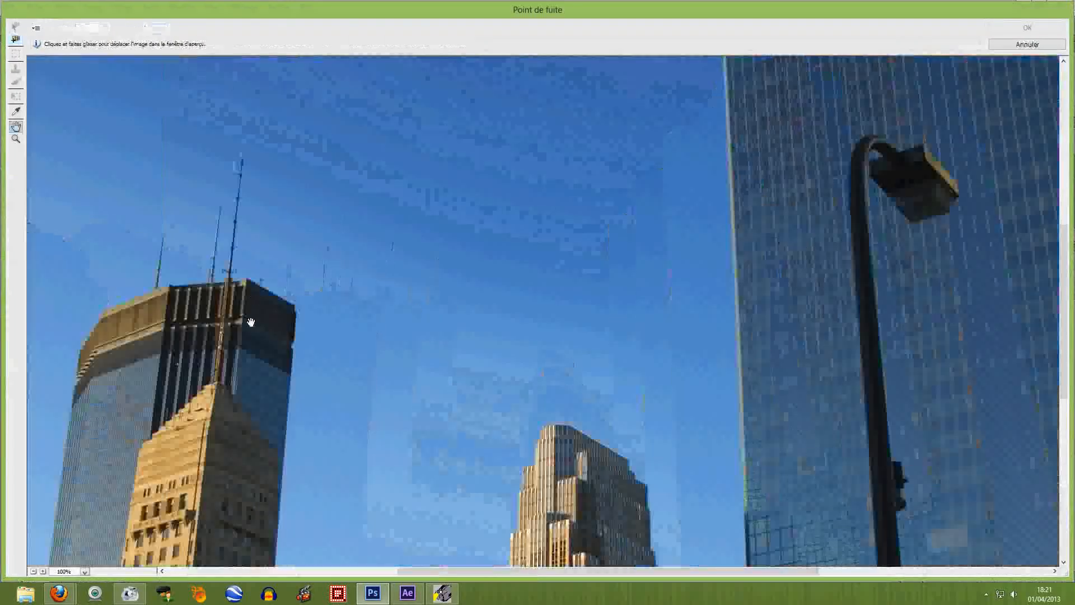
pyautogui.moveTo(251, 322); pyautogui.dragTo(502, 316)
pyautogui.press('space')
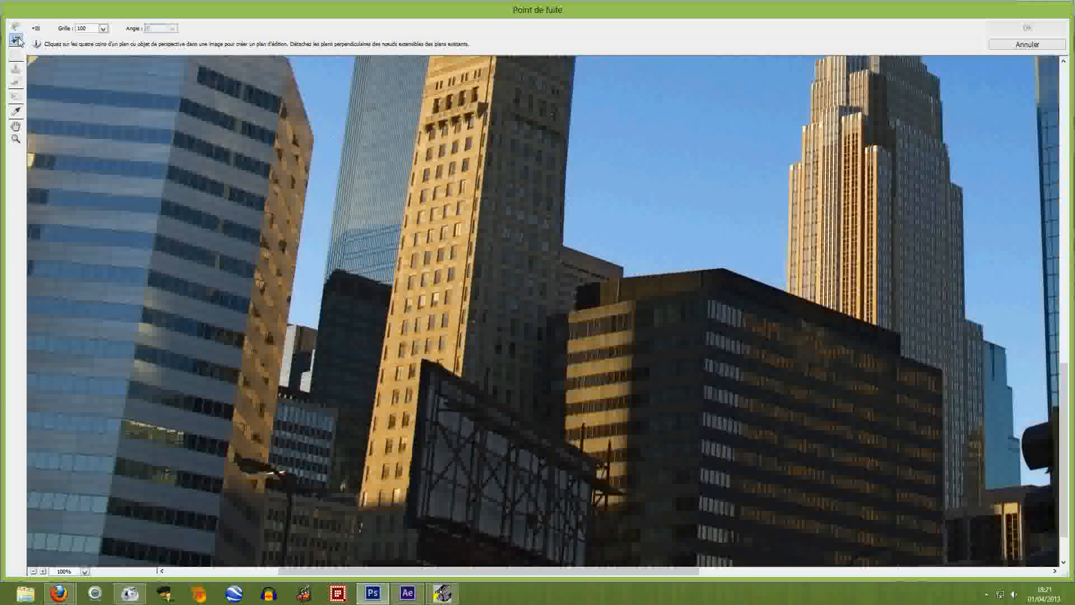
pyautogui.click(415, 149)
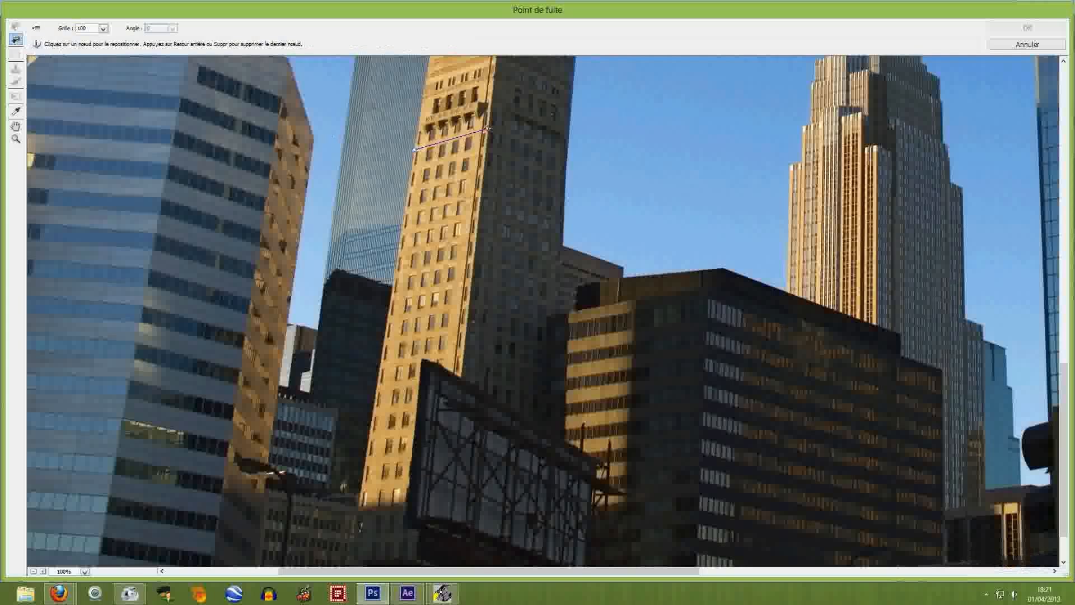
pyautogui.click(487, 129)
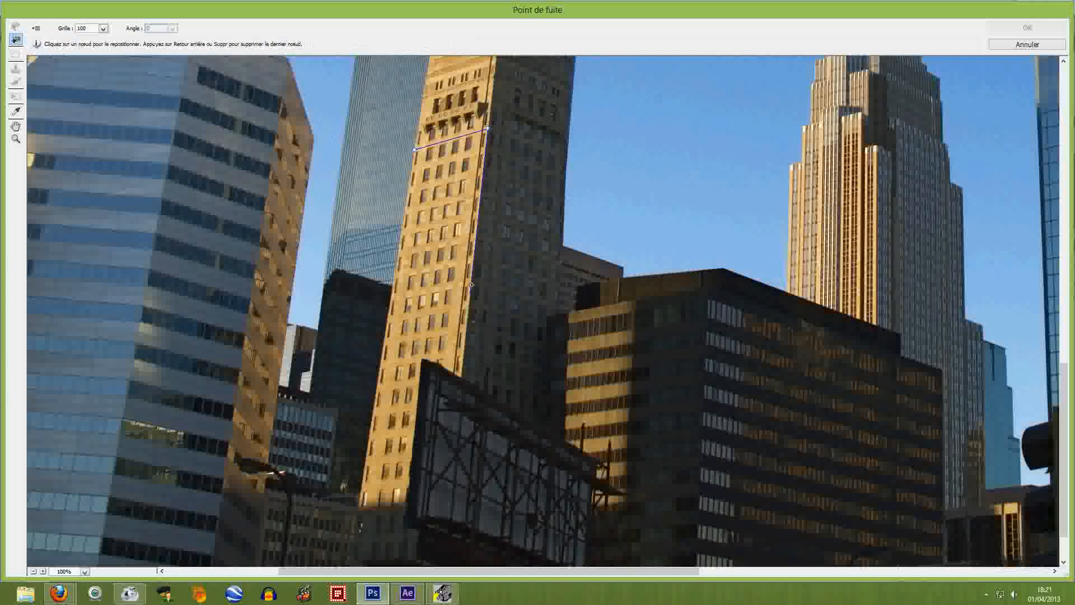
pyautogui.click(464, 352)
pyautogui.click(380, 362)
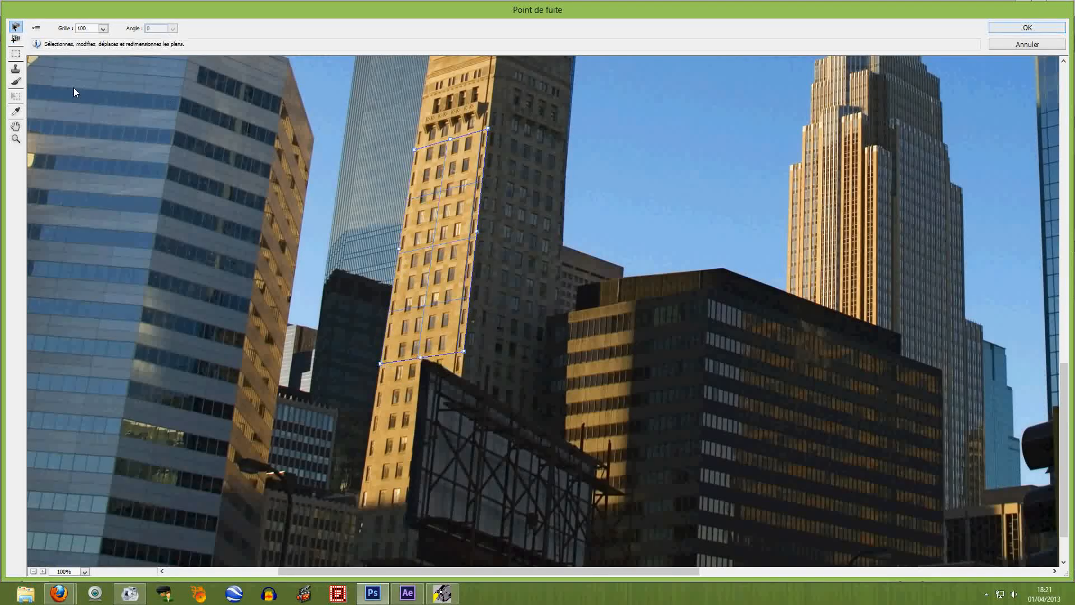
pyautogui.moveTo(420, 356); pyautogui.dragTo(394, 559)
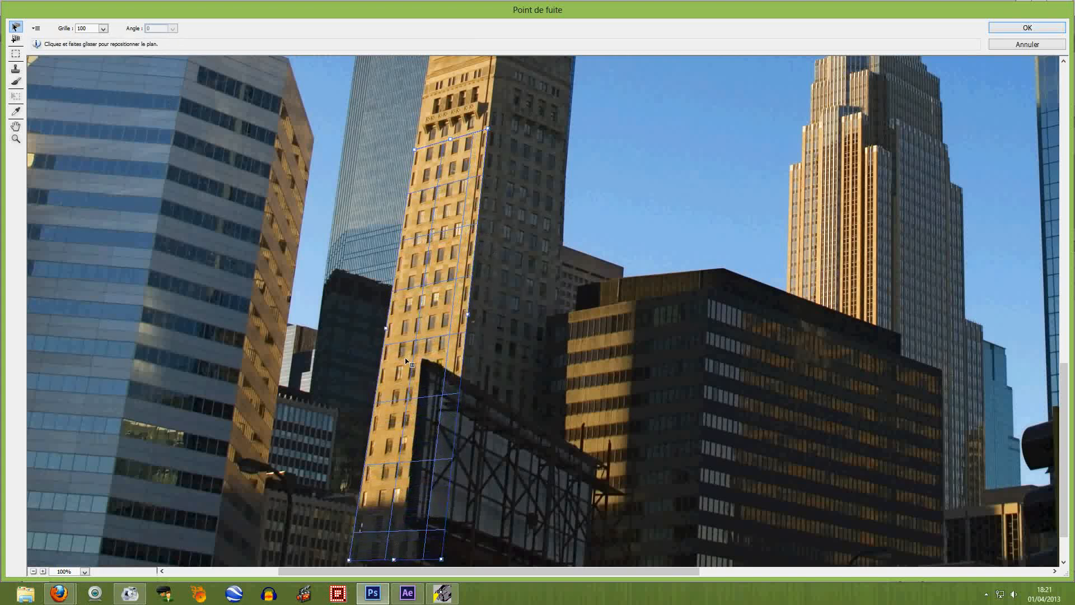
# - With the Vanishing Point Stamp tool, clone the sunlit facade's right edge down over the upper part of the billboard frame
pyautogui.click(17, 72)
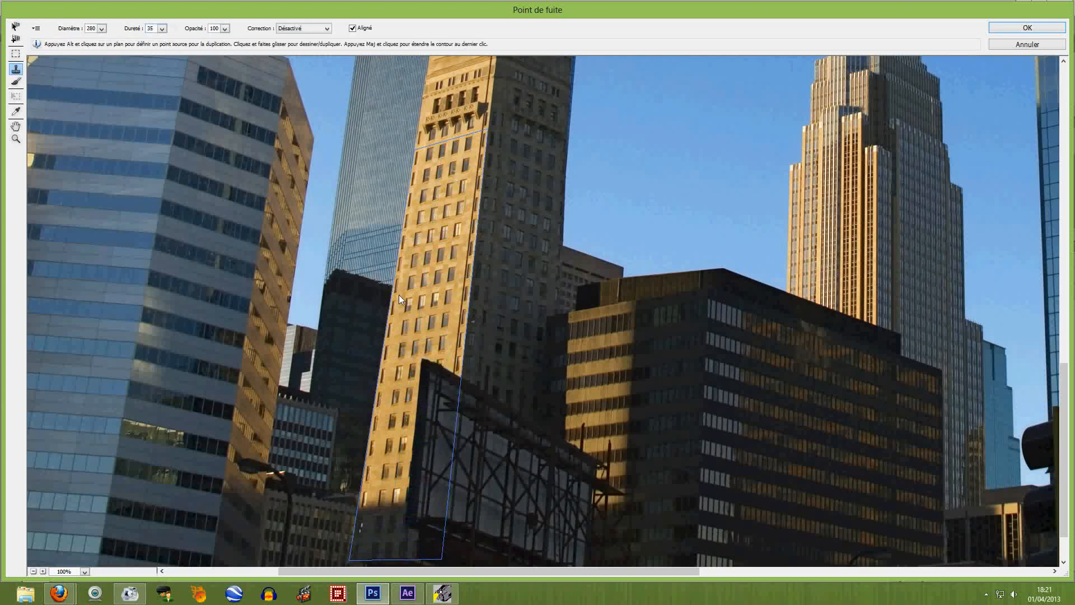
pyautogui.keyDown('alt'); pyautogui.click(429, 291); pyautogui.keyUp('alt')
pyautogui.click(435, 305)
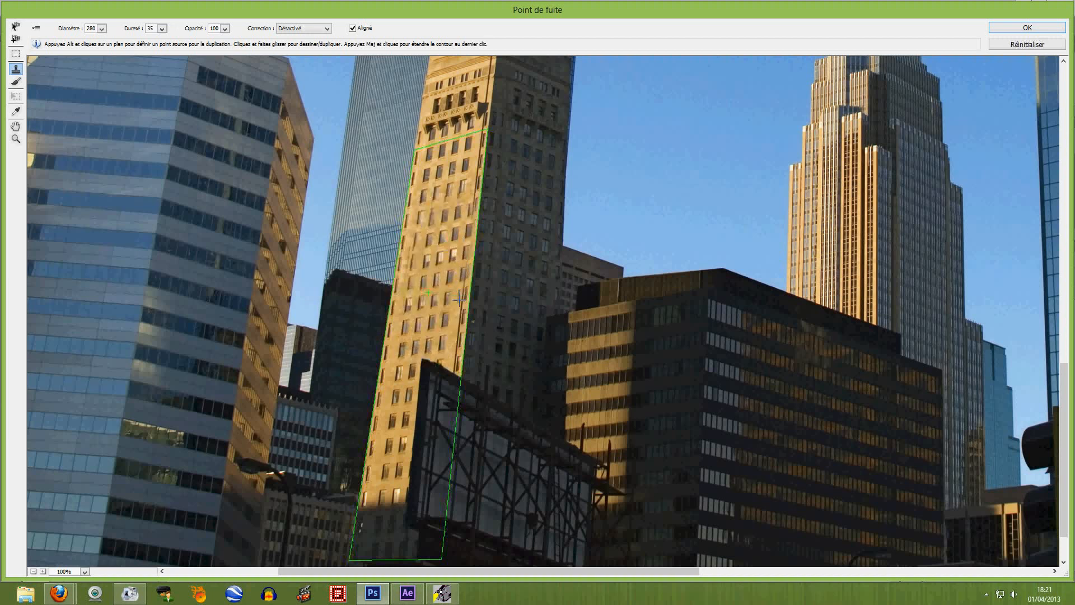
pyautogui.keyDown('alt'); pyautogui.click(459, 300); pyautogui.keyUp('alt')
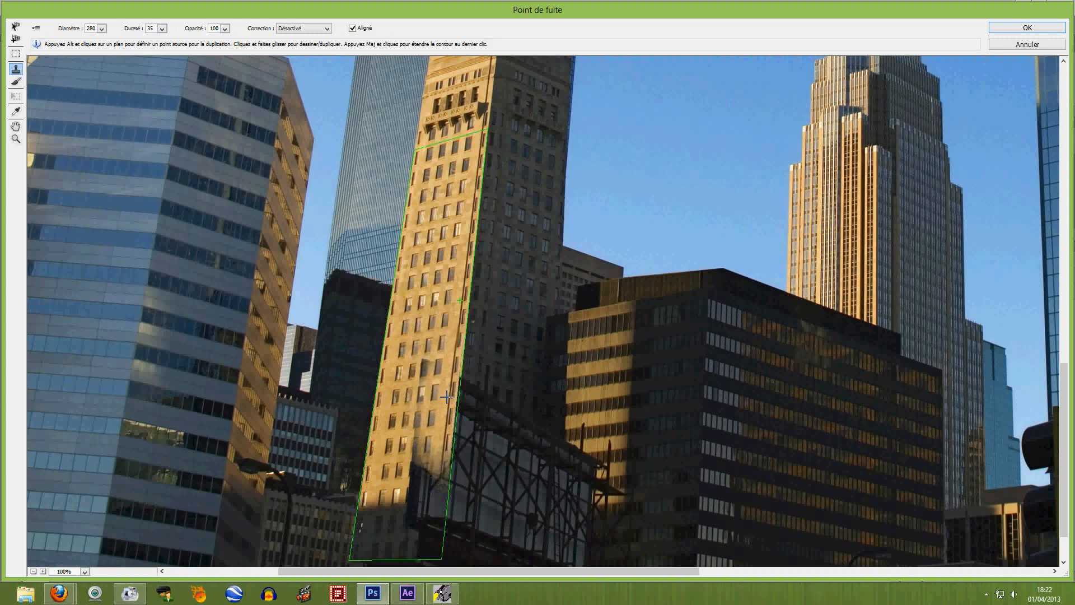
# - Resample the sunlit facade beside its right-hand windows and clone further window rows down over the billboard structure
pyautogui.hotkey('ctrl', '+')
pyautogui.hotkey('ctrl', '+')
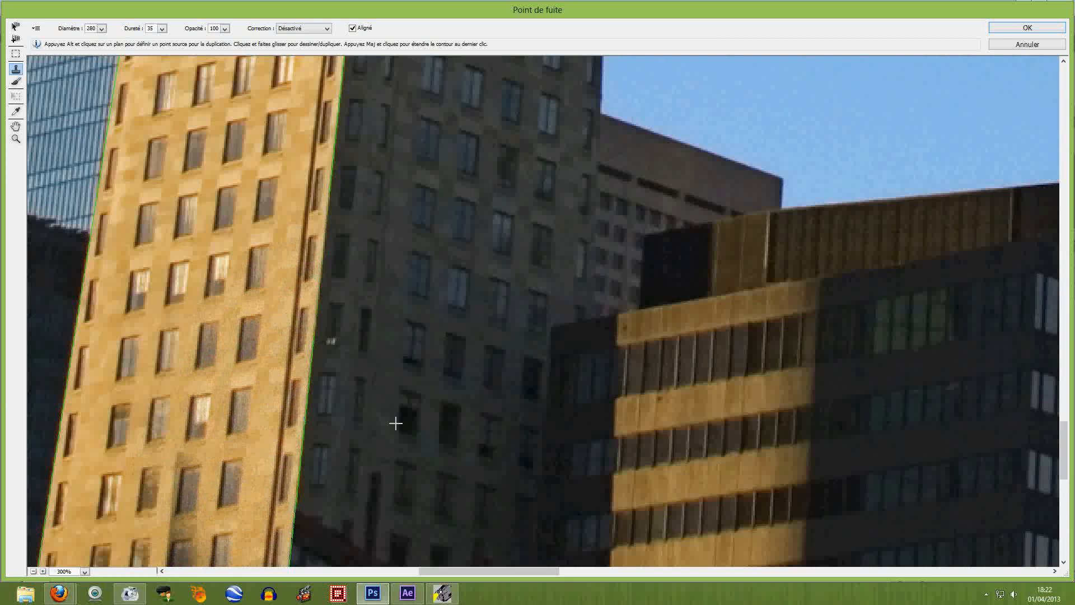
pyautogui.press('space')
pyautogui.moveTo(397, 423); pyautogui.dragTo(399, 269)
pyautogui.moveTo(307, 323)
pyautogui.mouseDown()
pyautogui.moveTo(266, 336)
pyautogui.moveTo(191, 442)
pyautogui.moveTo(208, 487)
pyautogui.moveTo(204, 424)
pyautogui.mouseUp()
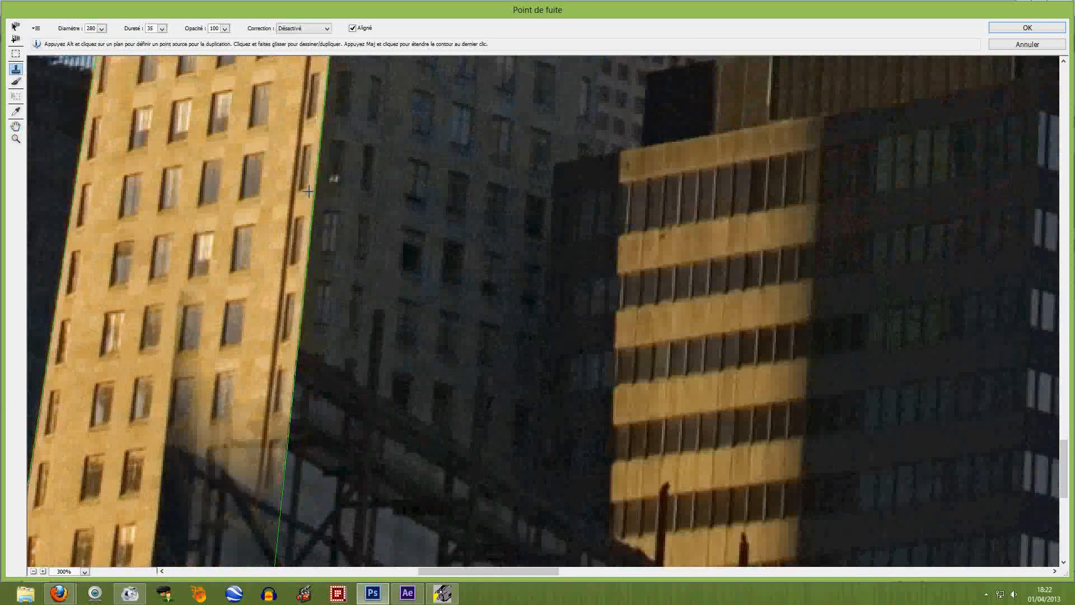
pyautogui.press('space')
pyautogui.press('alt')
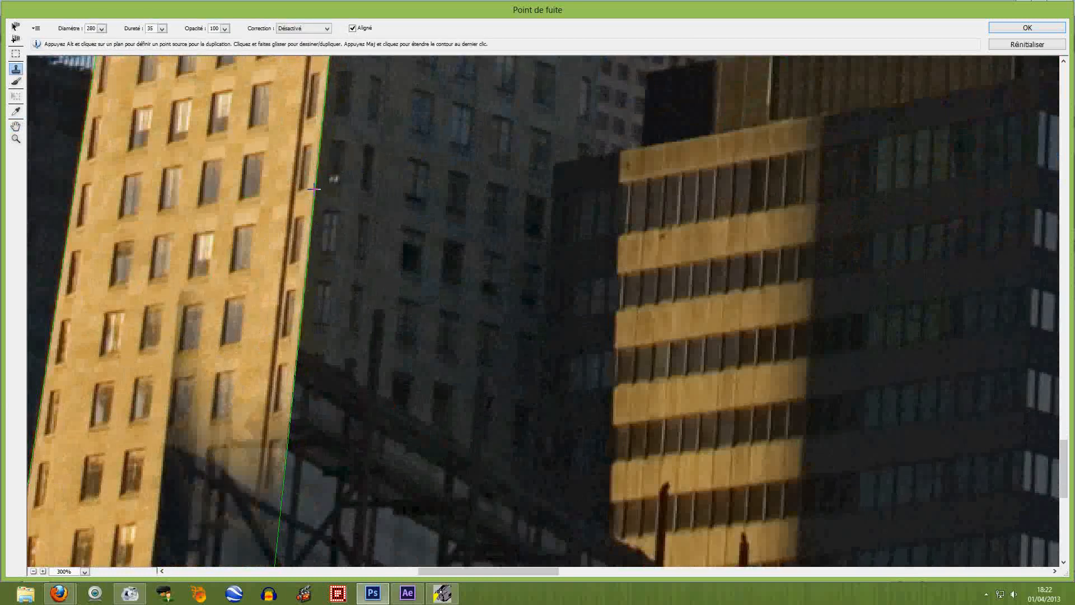
pyautogui.keyDown('alt'); pyautogui.click(274, 188); pyautogui.keyUp('alt')
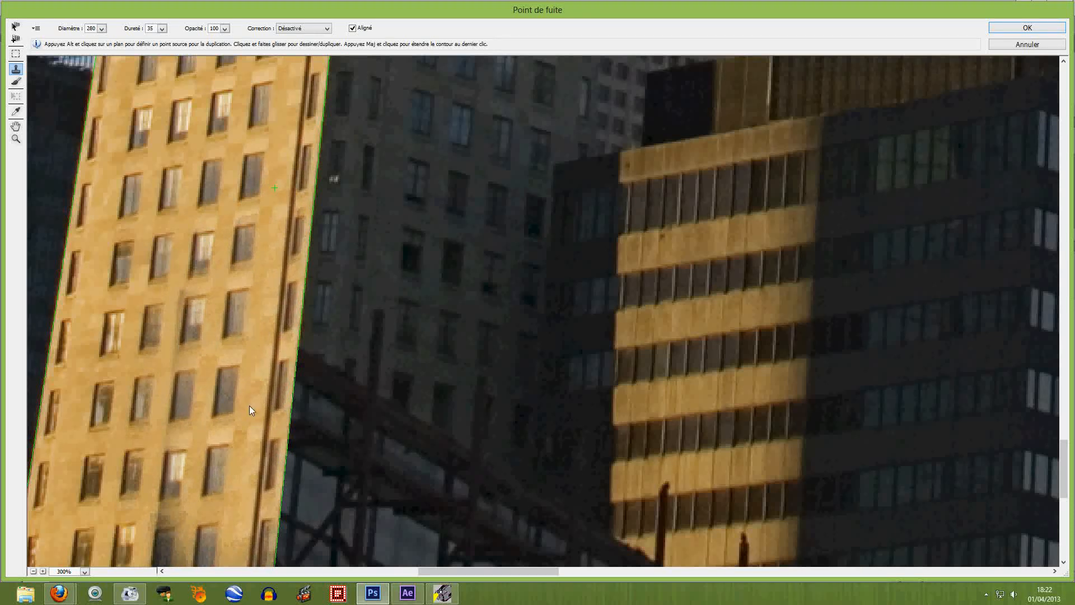
# - Try stamping windows across the tower's shaded facade outside the plane, undo it, and resample the sunlit facade
pyautogui.moveTo(341, 384); pyautogui.dragTo(473, 333)
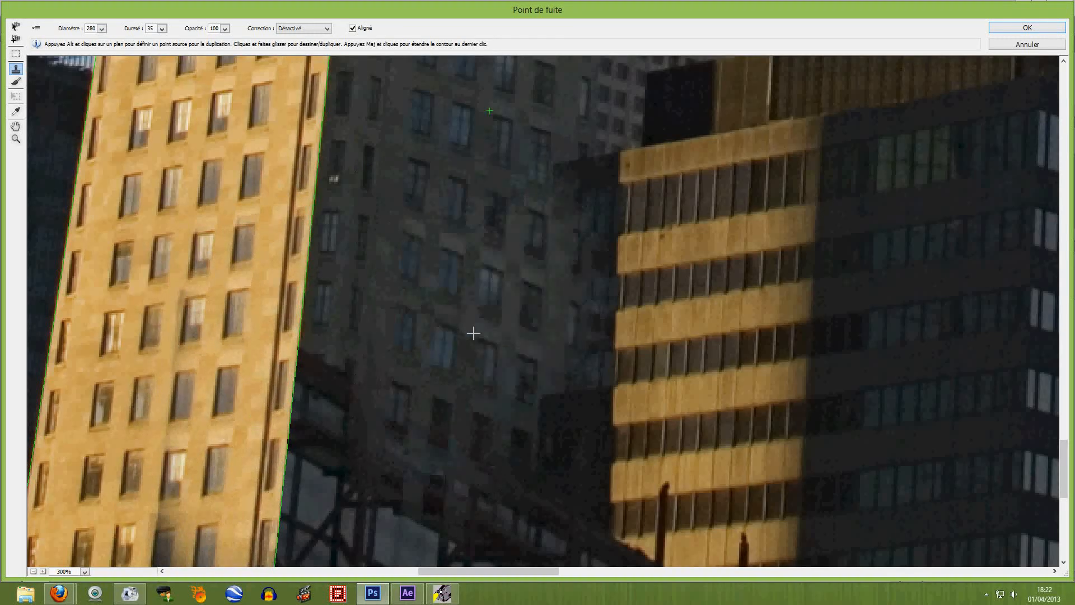
pyautogui.hotkey('ctrl', 'z')
pyautogui.press('alt')
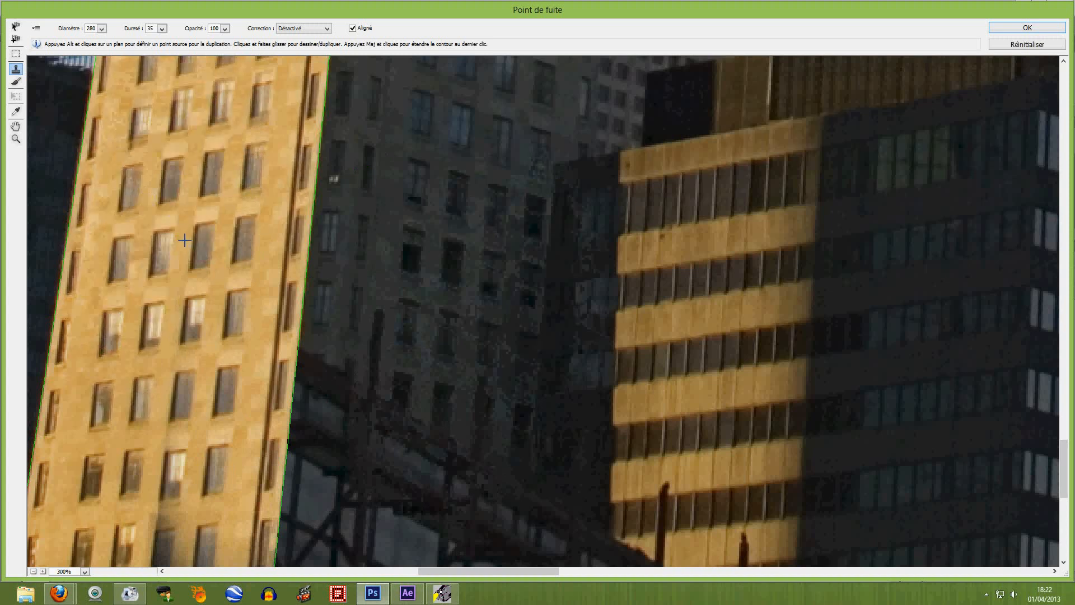
pyautogui.keyDown('alt'); pyautogui.click(188, 227); pyautogui.keyUp('alt')
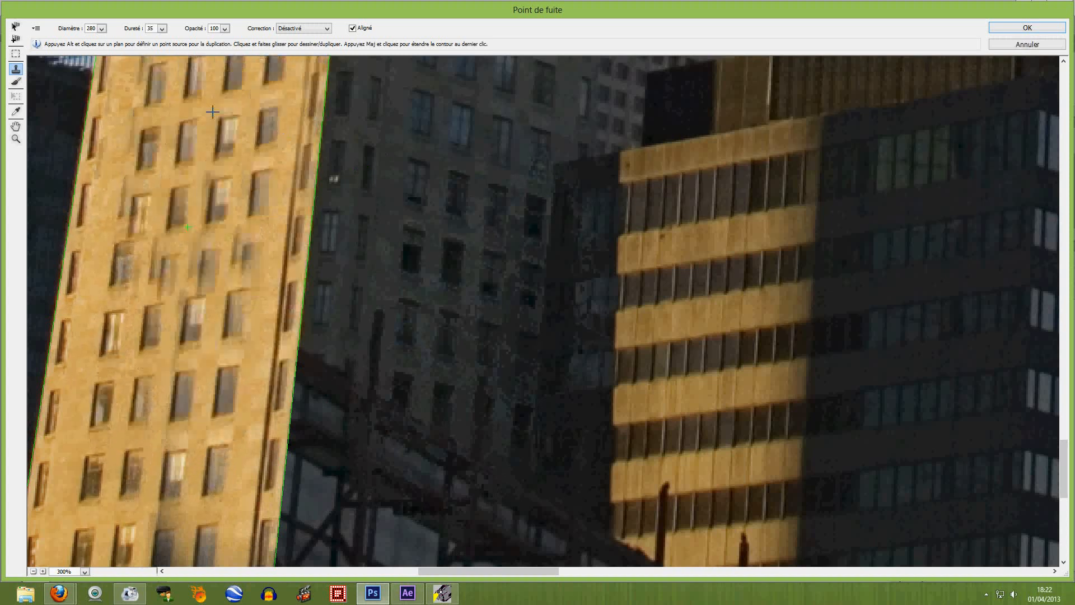
# - Set the stamp diameter to 121 and clone clean facade over the smudged windows in the middle of the sunlit side
pyautogui.click(102, 29)
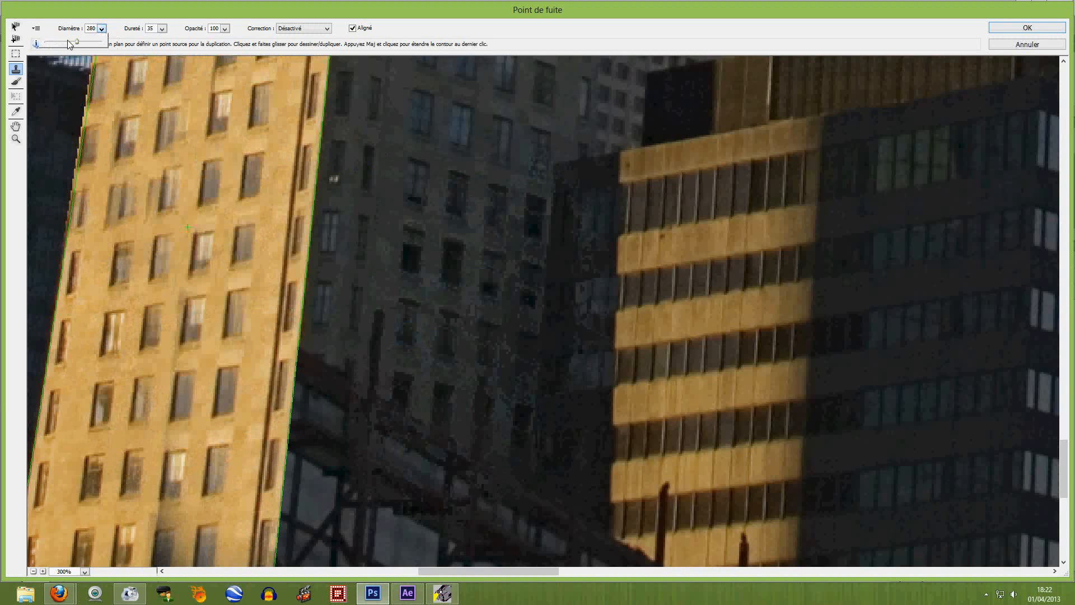
pyautogui.moveTo(69, 44); pyautogui.dragTo(61, 47)
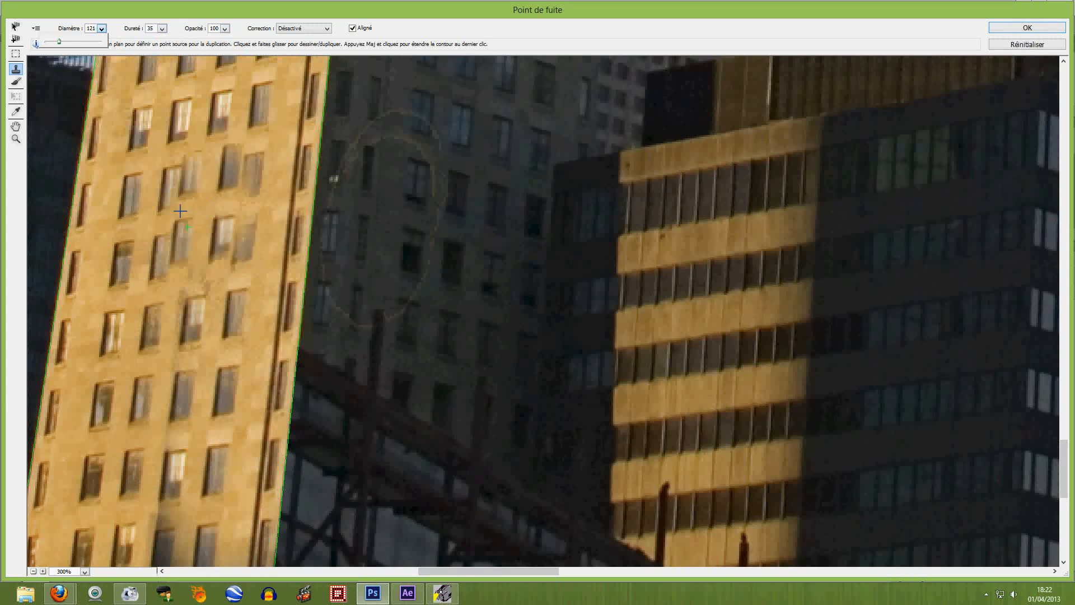
pyautogui.keyDown('alt'); pyautogui.click(180, 210); pyautogui.keyUp('alt')
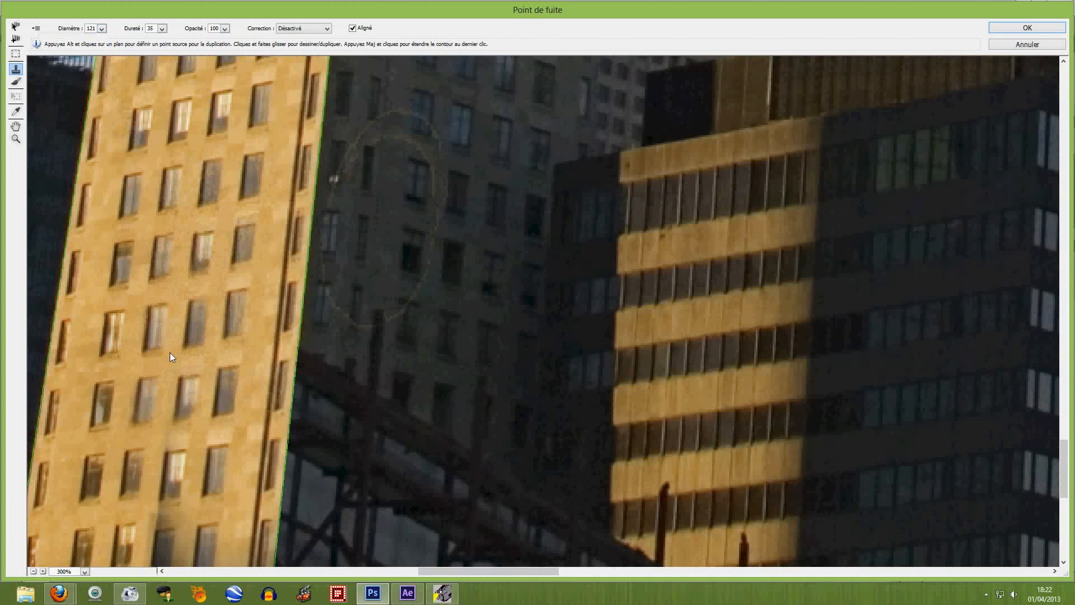
pyautogui.hotkey('ctrl', '-')
pyautogui.hotkey('ctrl', '-')
pyautogui.hotkey('ctrl', '-')
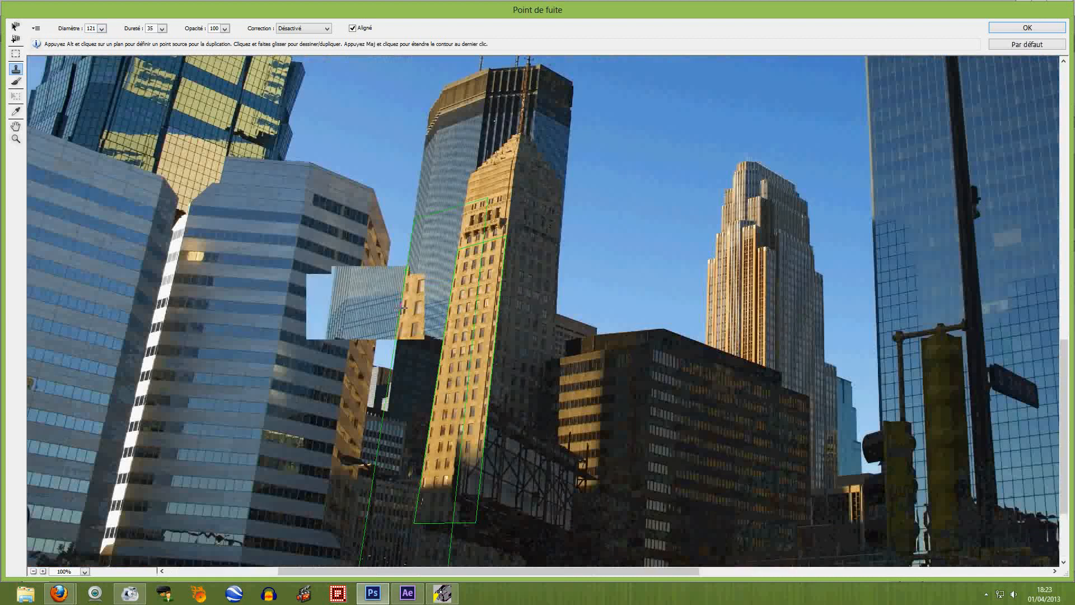
# - Resample the sunlit facade beside its right-hand windows and clone more windows down over the frame along the facade's lower right edge
pyautogui.hotkey('ctrl', '+')
pyautogui.hotkey('ctrl', '+')
pyautogui.hotkey('ctrl', '+')
pyautogui.press('space')
pyautogui.moveTo(399, 308); pyautogui.dragTo(395, 194)
pyautogui.scroll(-6, 398, 166)
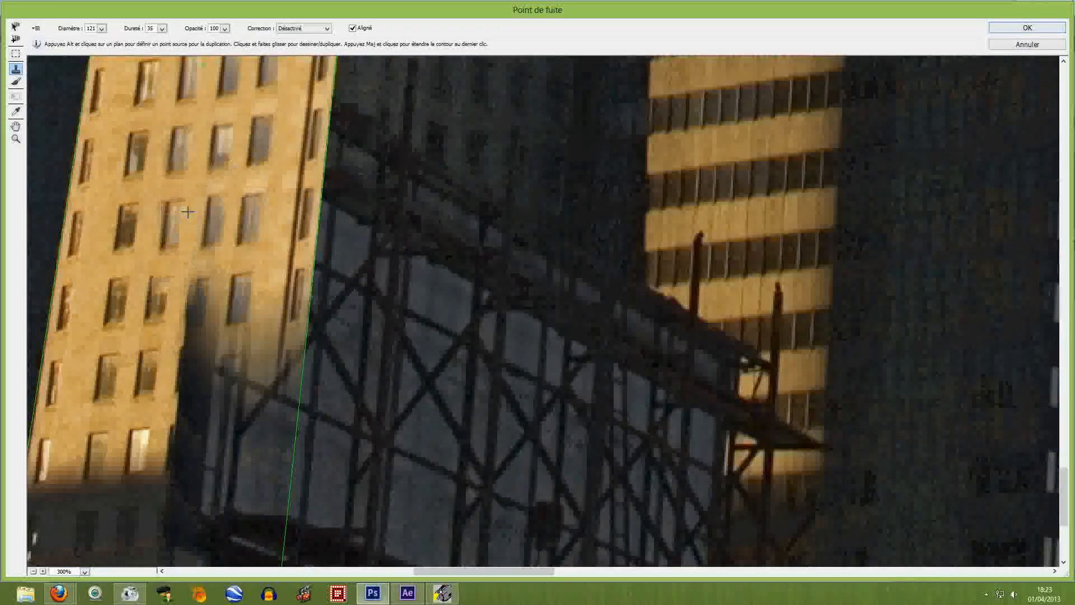
pyautogui.press('alt')
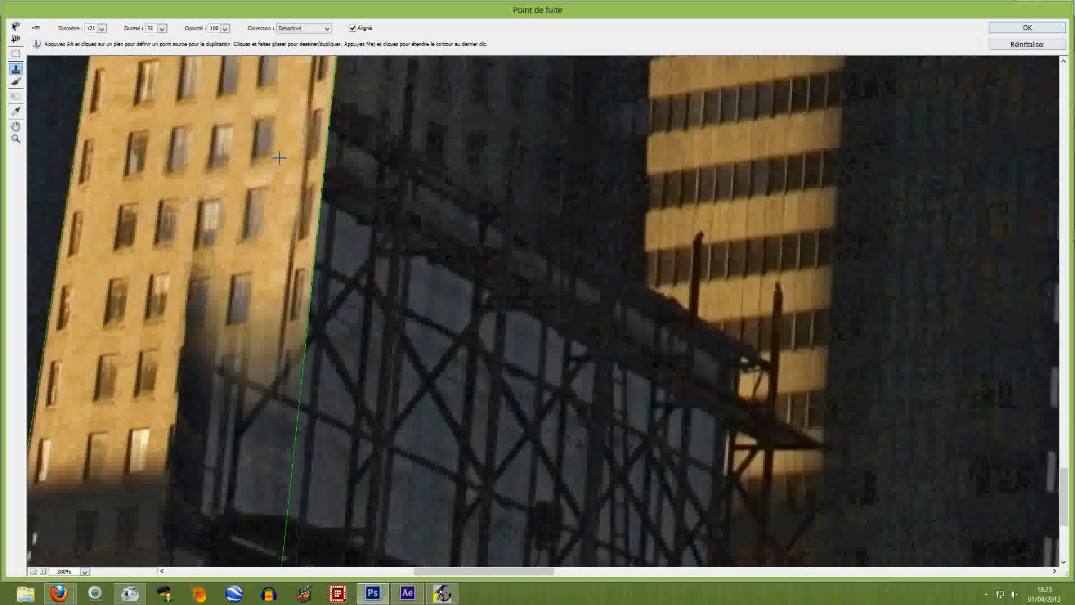
pyautogui.keyDown('alt'); pyautogui.click(279, 158); pyautogui.keyUp('alt')
pyautogui.click(263, 297)
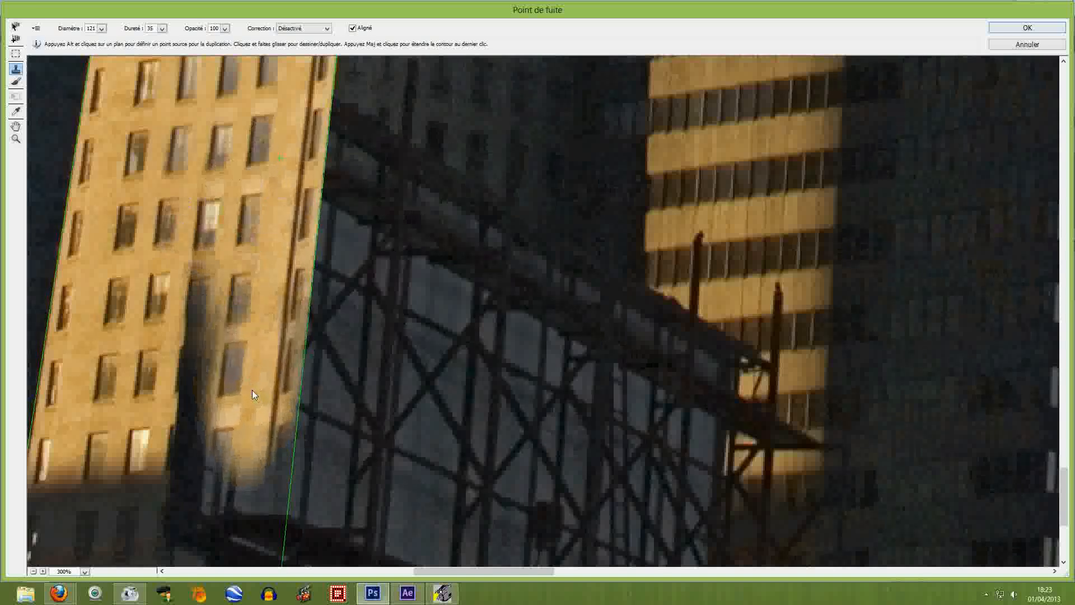
# - Sample the windows in the facade's shaded base and clone them across the base towards its right edge
pyautogui.press('space')
pyautogui.moveTo(366, 447); pyautogui.dragTo(417, 240)
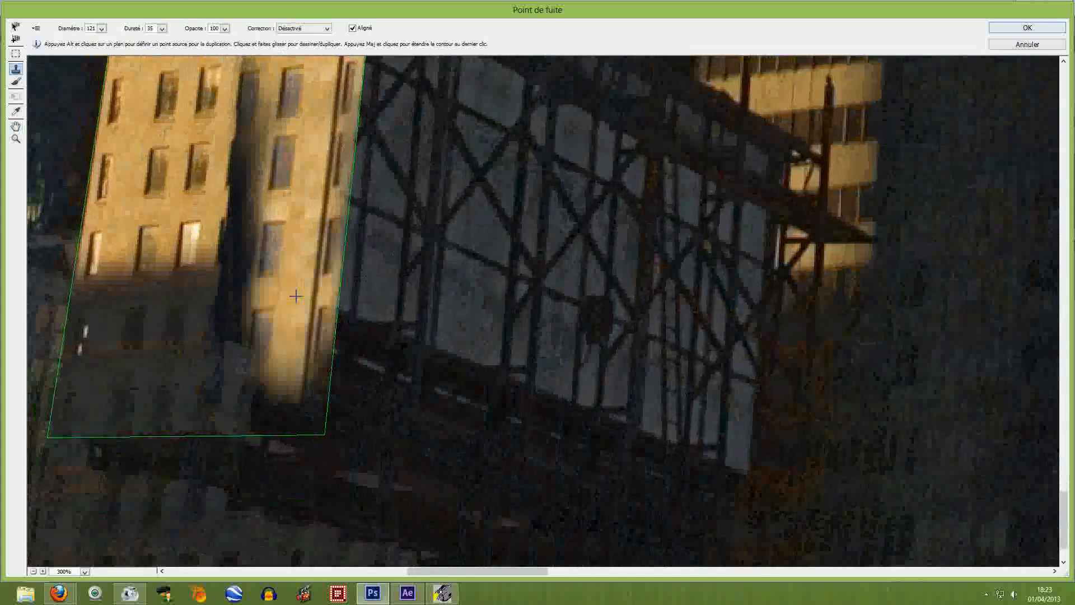
pyautogui.keyDown('alt'); pyautogui.click(153, 315); pyautogui.keyUp('alt')
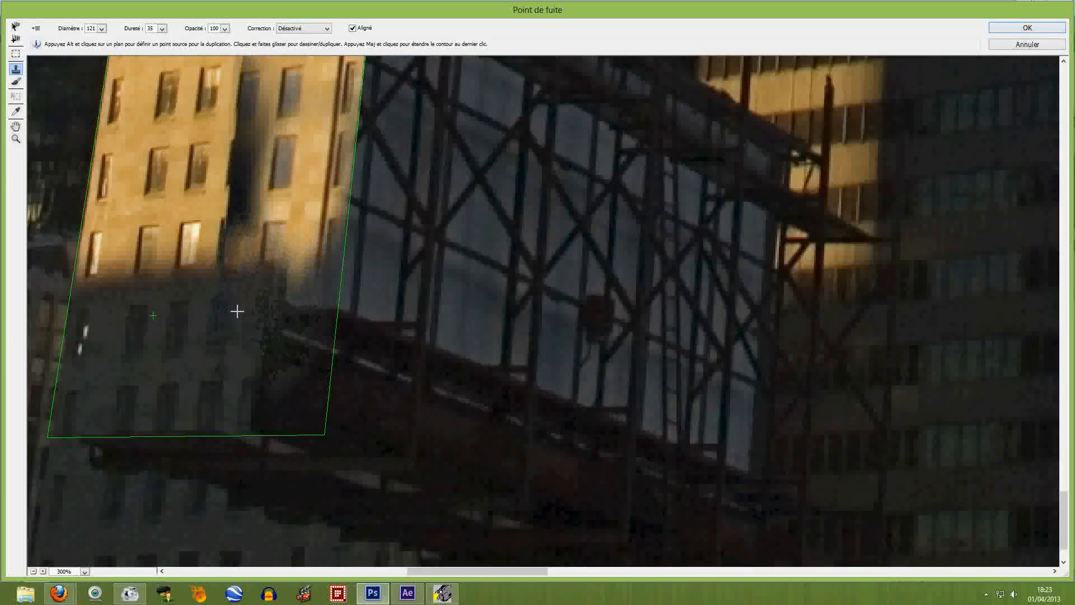
pyautogui.moveTo(237, 311); pyautogui.dragTo(274, 302)
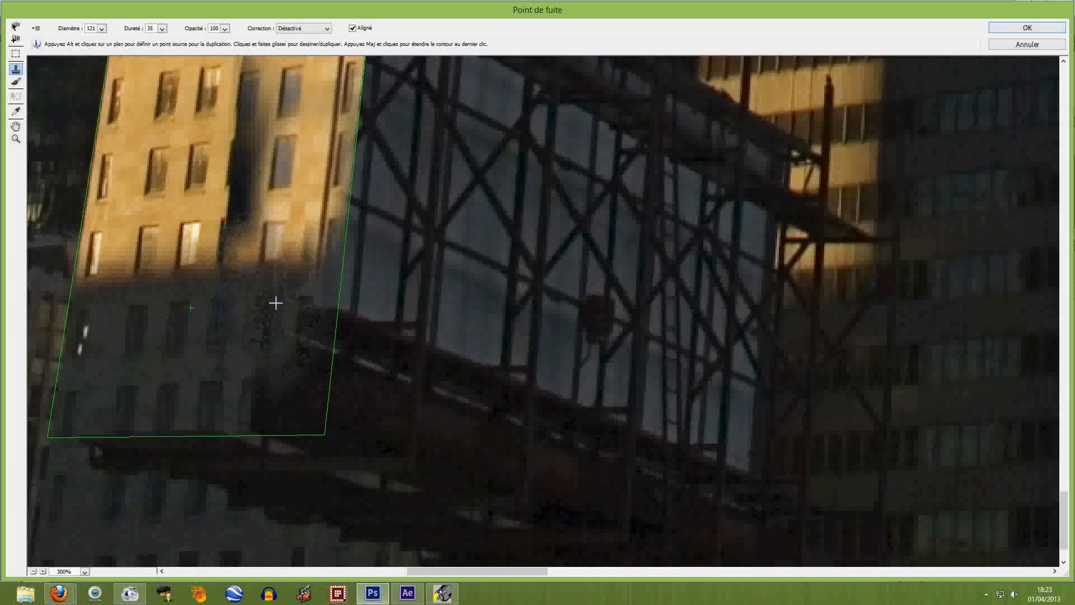
# - Clone the sunlit right edge down to the bottom of the plane and extend the shaded base windows up to it
pyautogui.keyDown('alt'); pyautogui.click(328, 98); pyautogui.keyUp('alt')
pyautogui.moveTo(315, 205)
pyautogui.mouseDown()
pyautogui.moveTo(335, 174)
pyautogui.moveTo(341, 276)
pyautogui.moveTo(308, 313)
pyautogui.moveTo(297, 386)
pyautogui.moveTo(304, 323)
pyautogui.mouseUp()
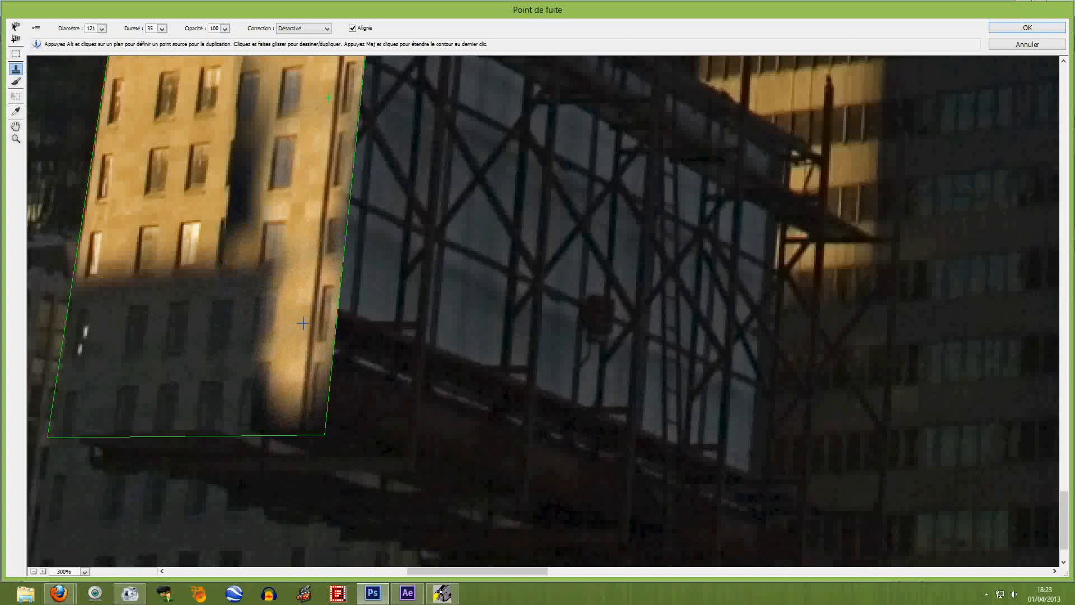
pyautogui.keyDown('alt'); pyautogui.click(164, 344); pyautogui.keyUp('alt')
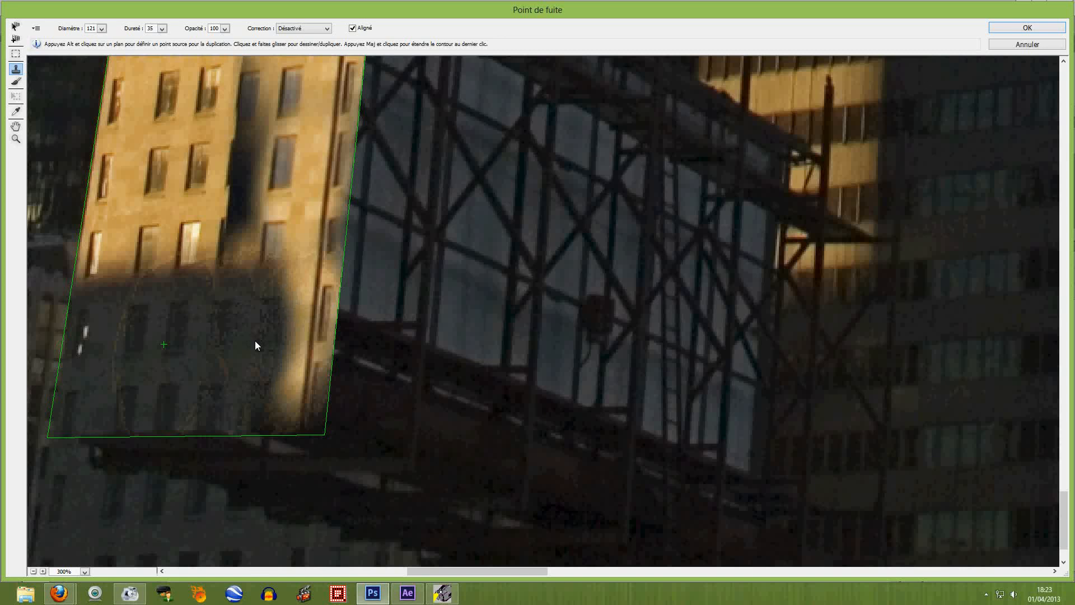
pyautogui.moveTo(254, 339); pyautogui.dragTo(288, 336)
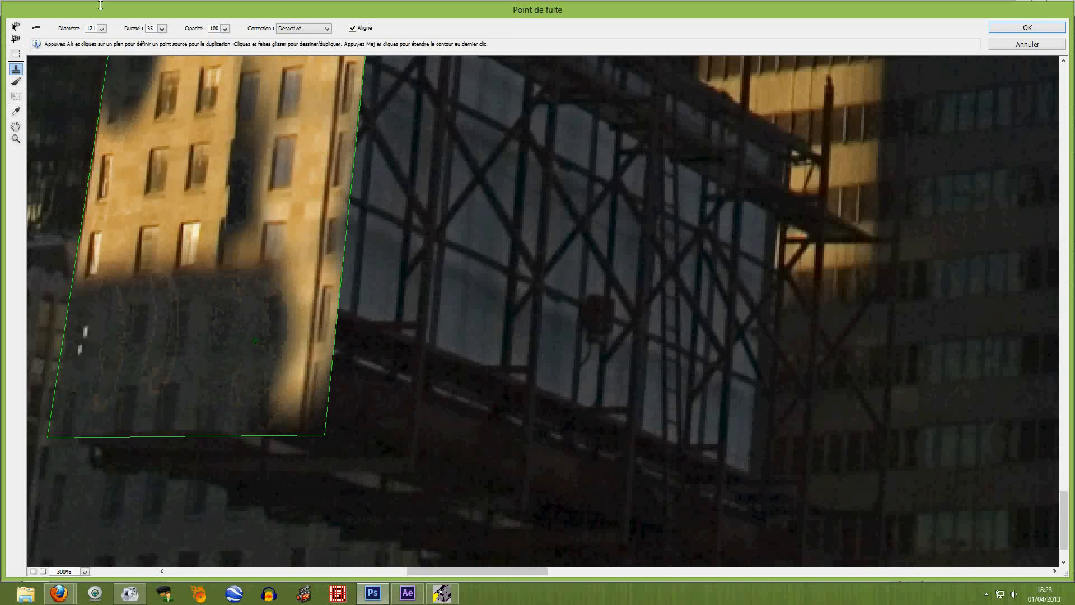
# - Set the stamp diameter to 81 and the opacity to 45, and resample the shaded base of the facade
pyautogui.click(102, 29)
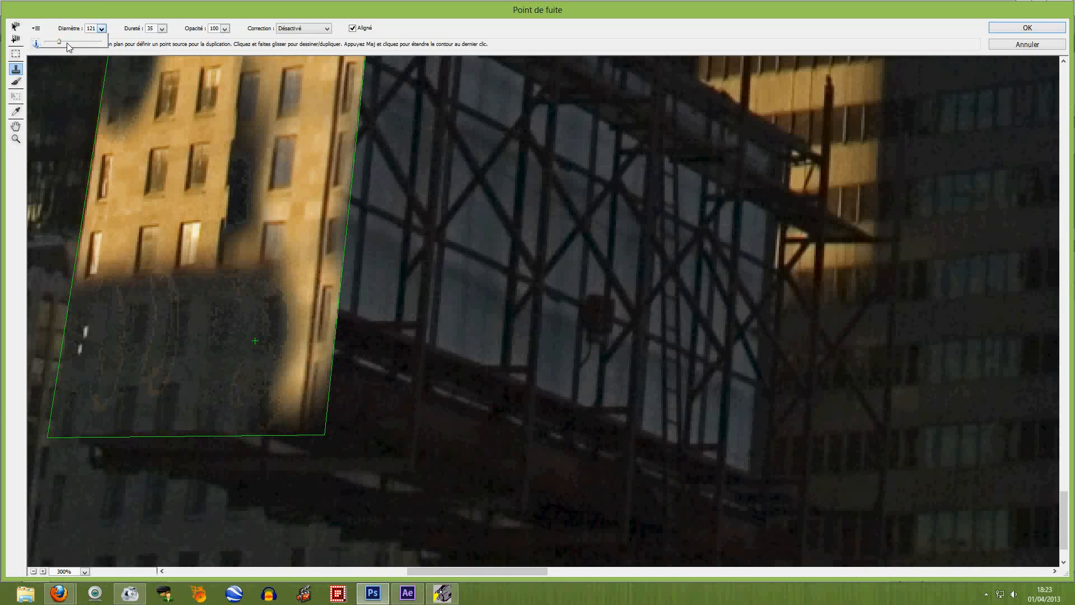
pyautogui.moveTo(61, 43); pyautogui.dragTo(56, 43)
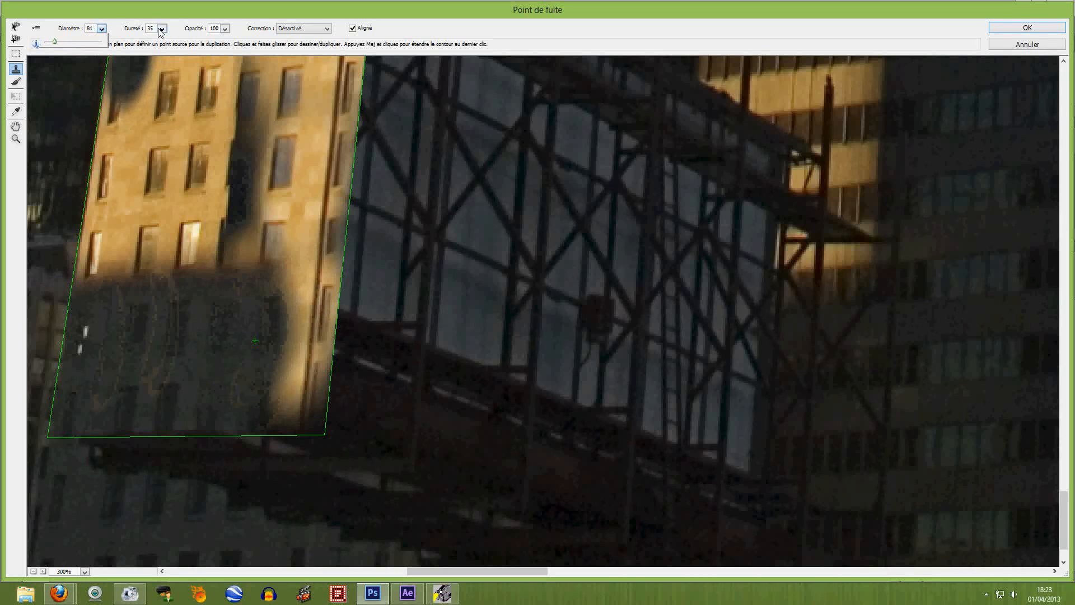
pyautogui.click(224, 29)
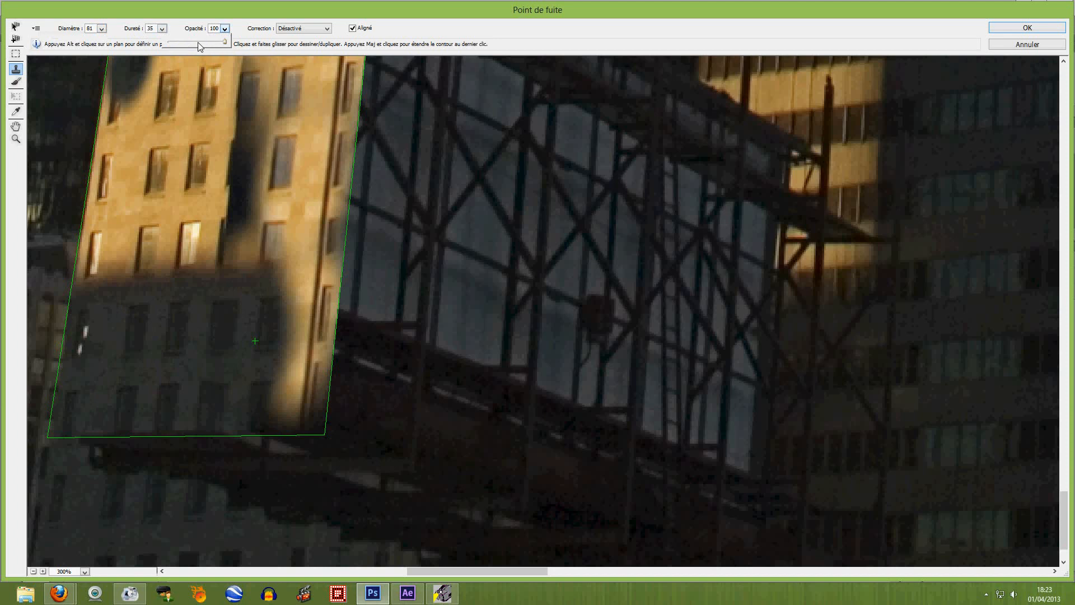
pyautogui.moveTo(200, 46); pyautogui.dragTo(194, 47)
pyautogui.click(162, 28)
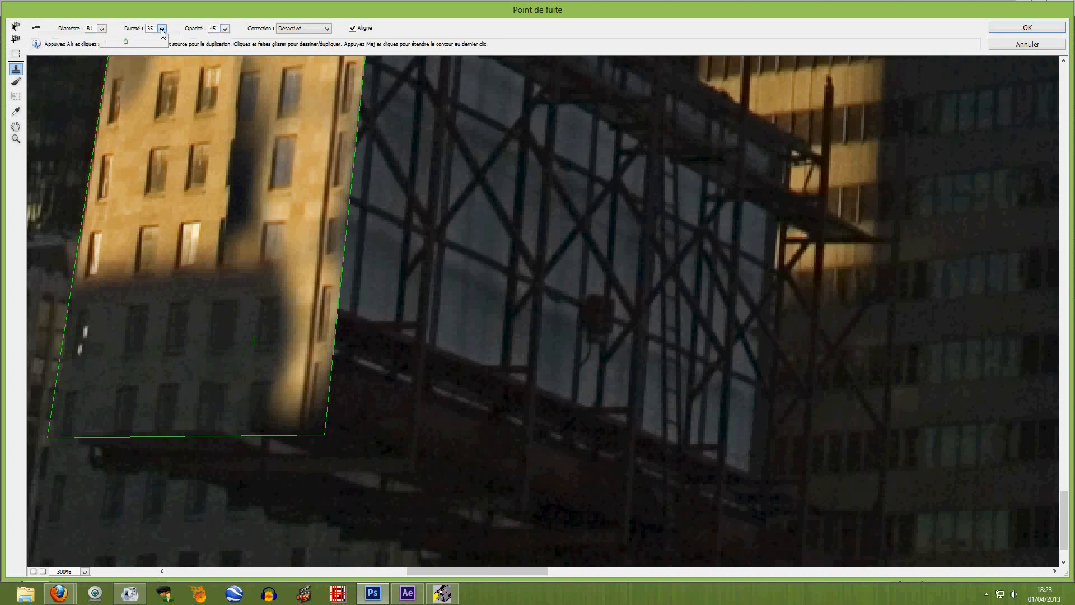
pyautogui.keyDown('alt'); pyautogui.click(235, 349); pyautogui.keyUp('alt')
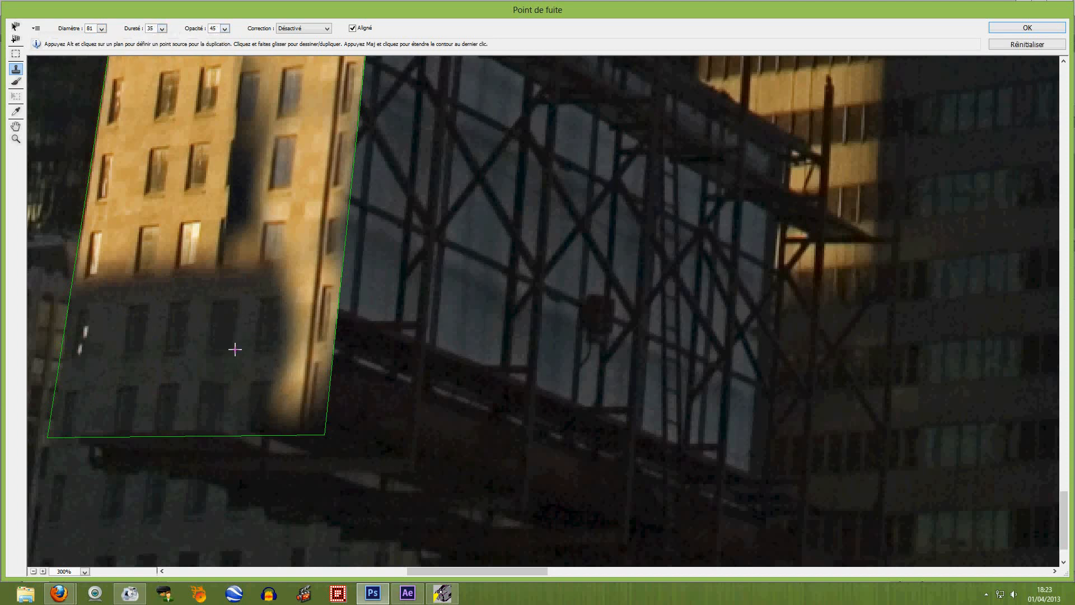
pyautogui.keyDown('alt'); pyautogui.click(216, 352); pyautogui.keyUp('alt')
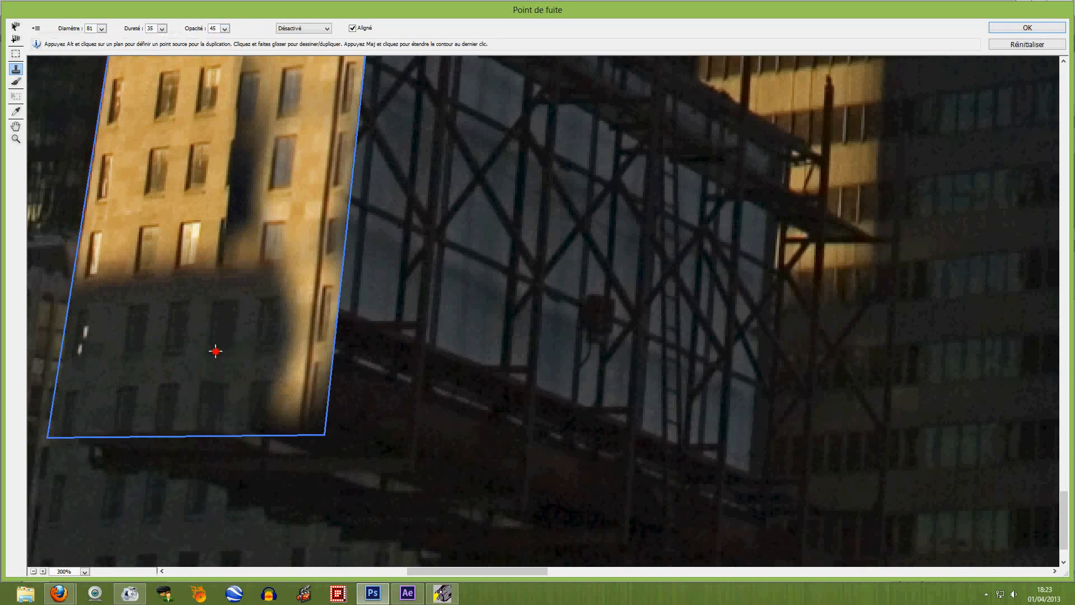
# - Set the stamp diameter to 116, resample the shaded base windows and blend clones of them along the shadow's right edge
pyautogui.click(102, 29)
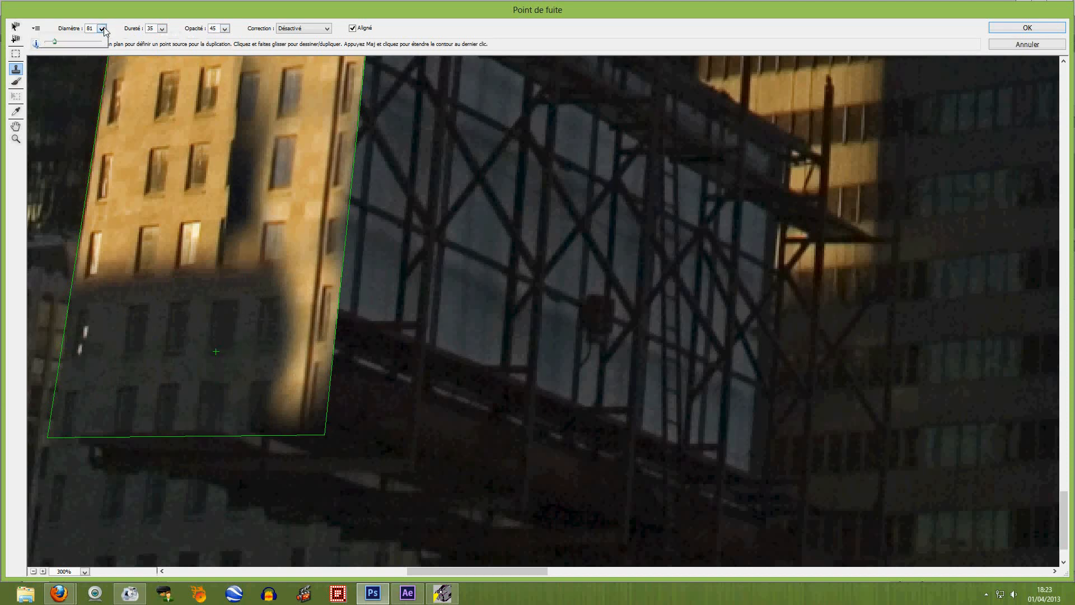
pyautogui.click(77, 42)
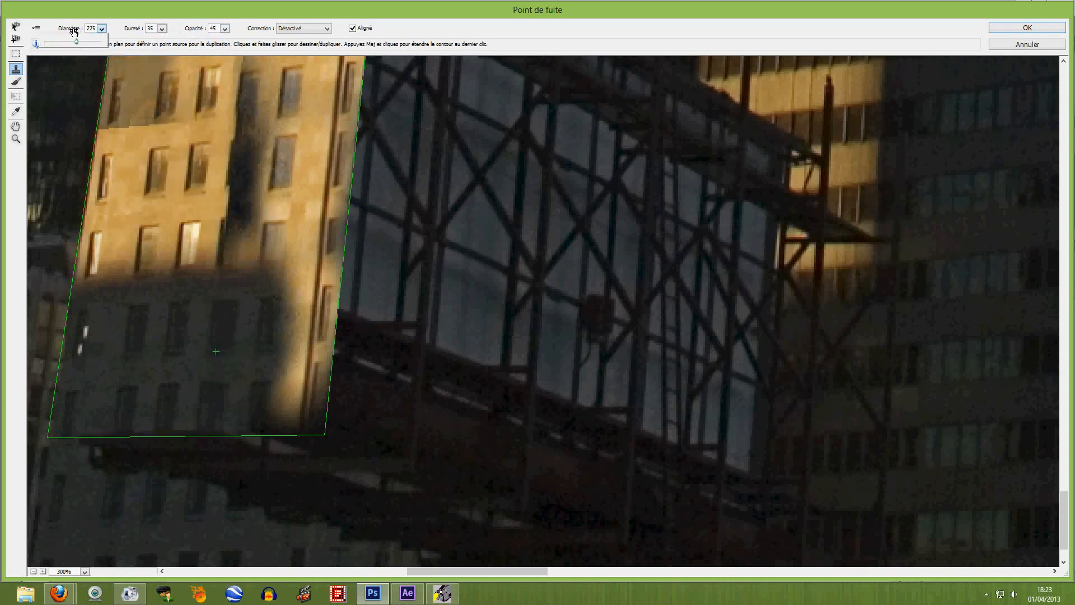
pyautogui.click(59, 42)
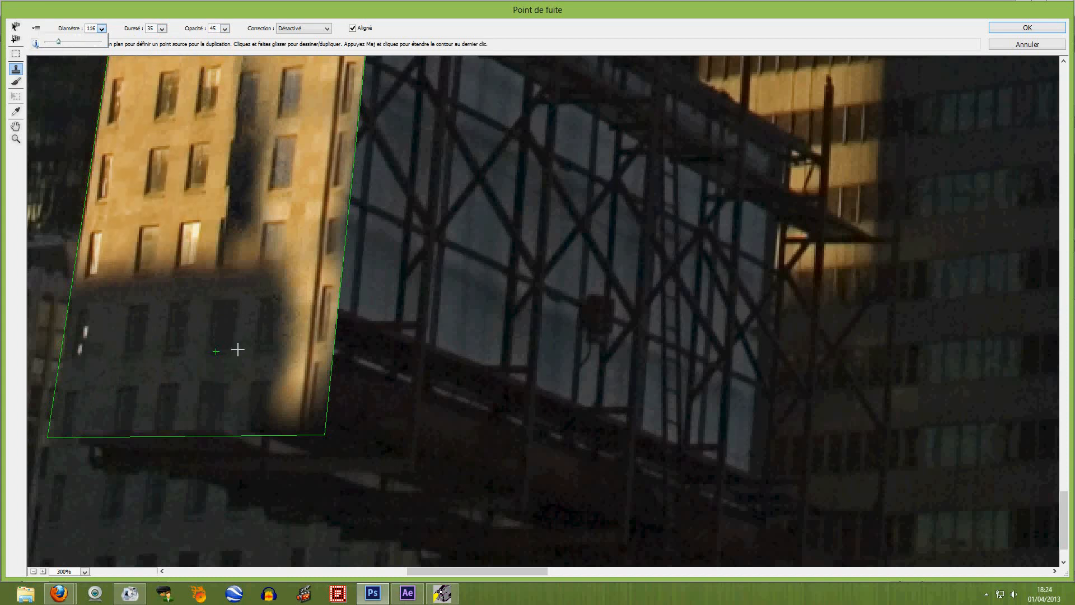
pyautogui.keyDown('alt'); pyautogui.click(208, 353); pyautogui.keyUp('alt')
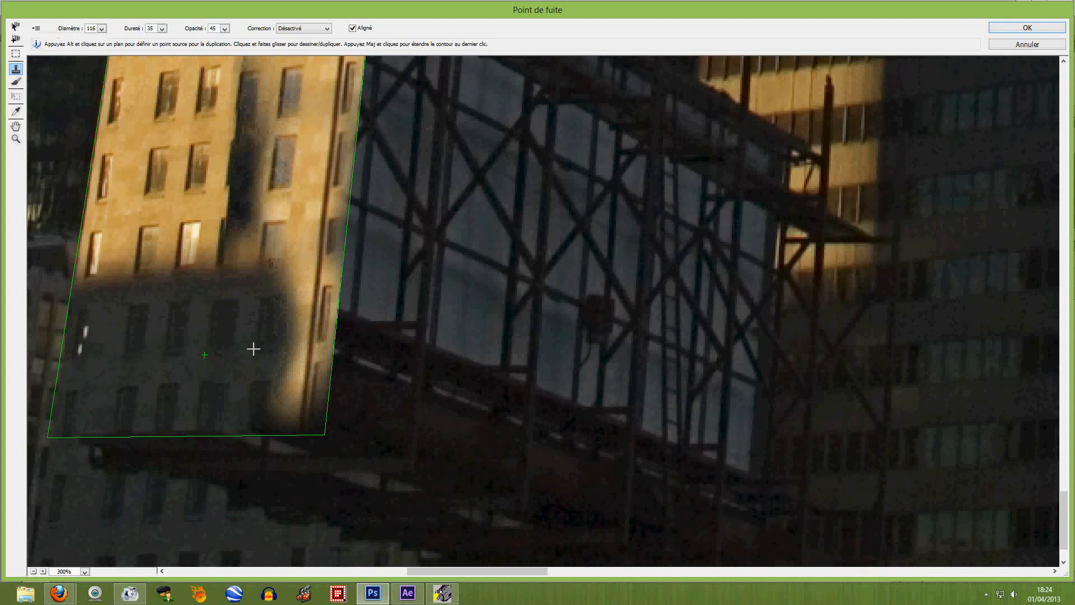
pyautogui.moveTo(254, 354); pyautogui.dragTo(258, 389)
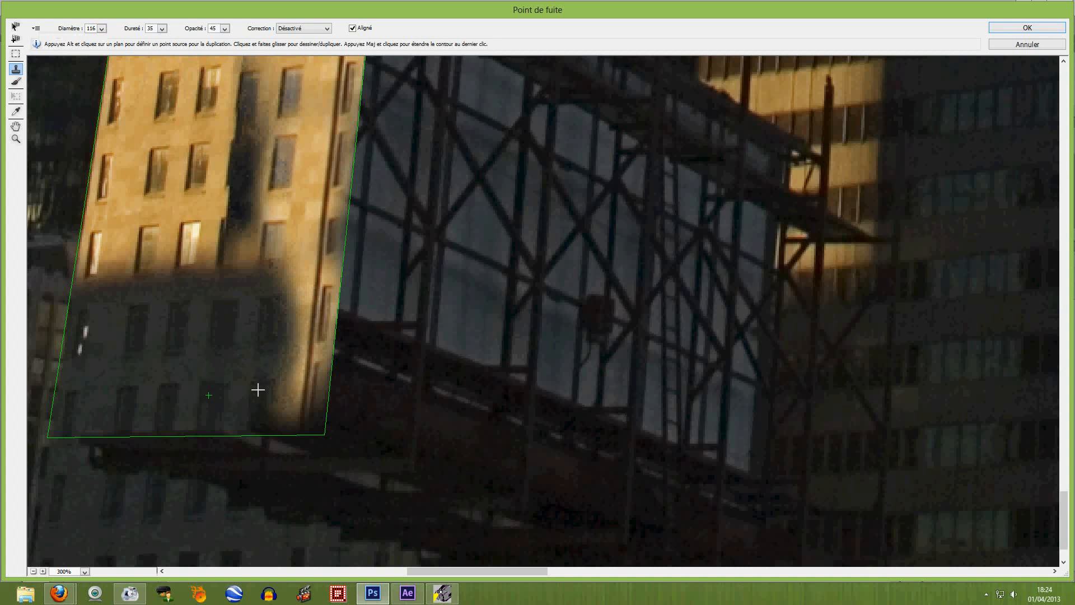
pyautogui.keyDown('alt'); pyautogui.click(217, 402); pyautogui.keyUp('alt')
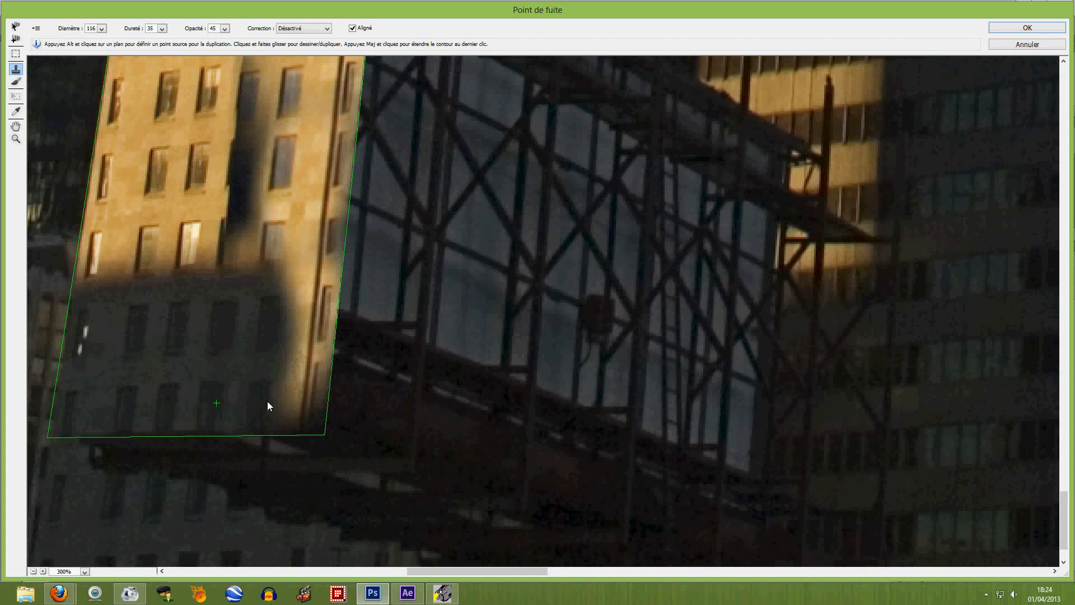
pyautogui.moveTo(267, 400)
pyautogui.mouseDown()
pyautogui.moveTo(250, 283)
pyautogui.moveTo(305, 269)
pyautogui.moveTo(310, 281)
pyautogui.mouseUp()
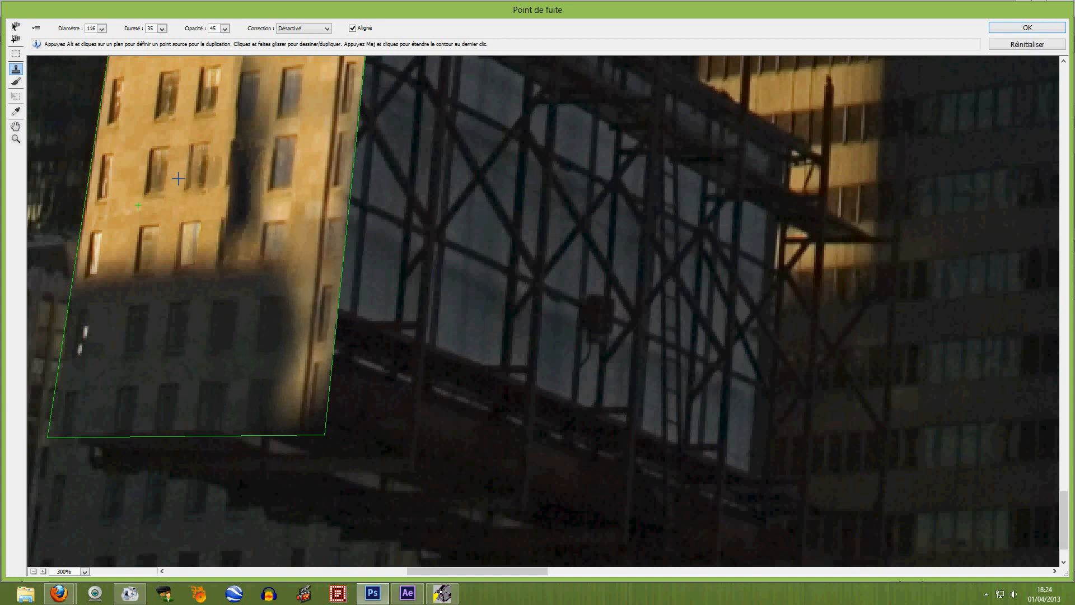
# - Sample clean sunlit windows at several heights and clone them at the reduced opacity over the dark streak in the facade's lower part
pyautogui.keyDown('alt'); pyautogui.click(180, 175); pyautogui.keyUp('alt')
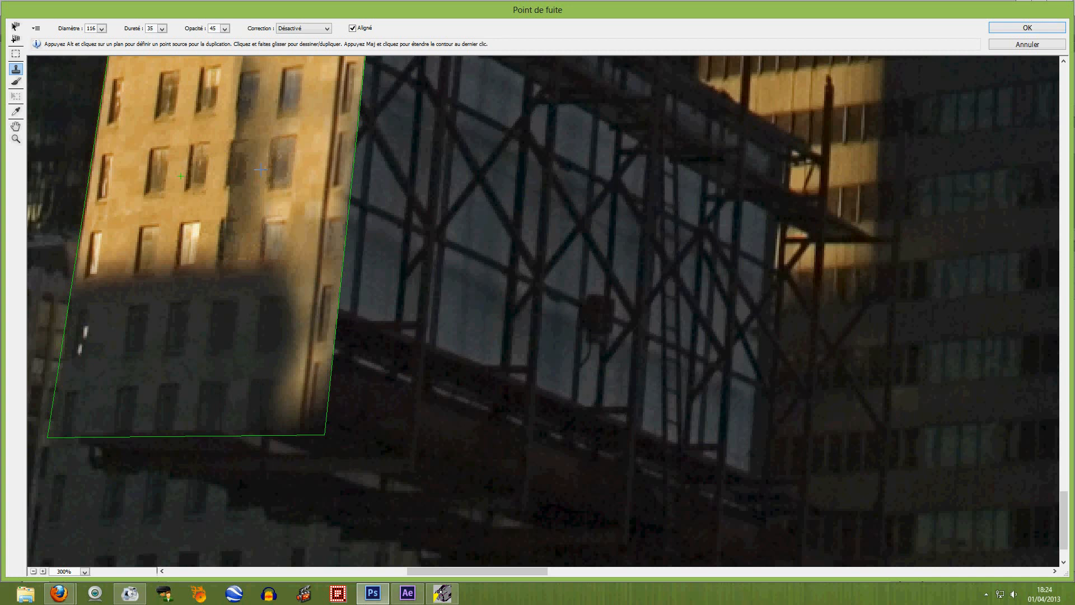
pyautogui.hotkey('ctrl', '-')
pyautogui.press('space')
pyautogui.moveTo(260, 169); pyautogui.dragTo(252, 238)
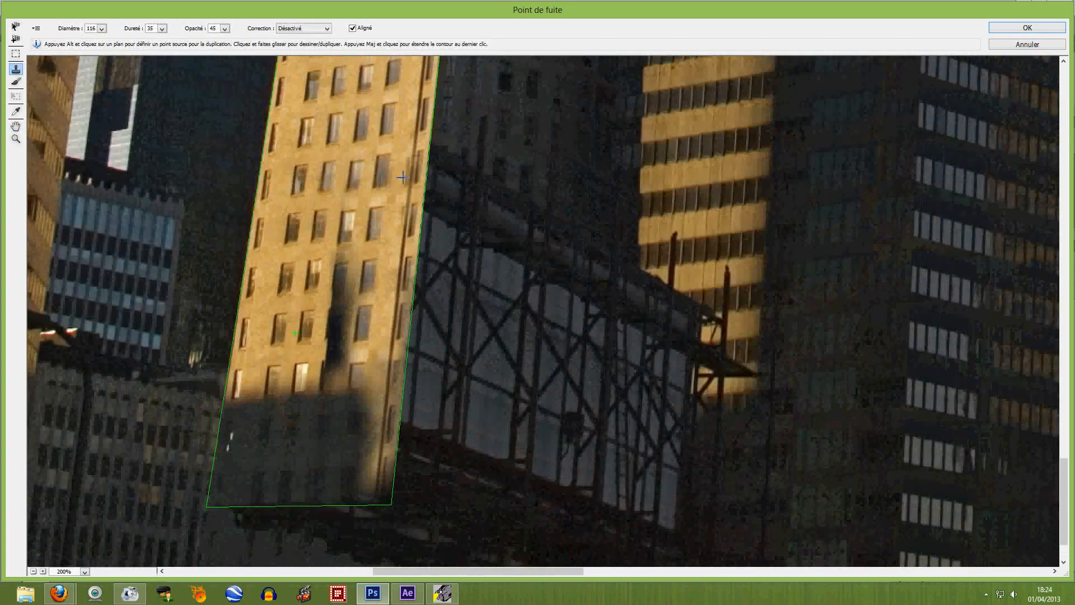
pyautogui.keyDown('alt'); pyautogui.click(353, 178); pyautogui.keyUp('alt')
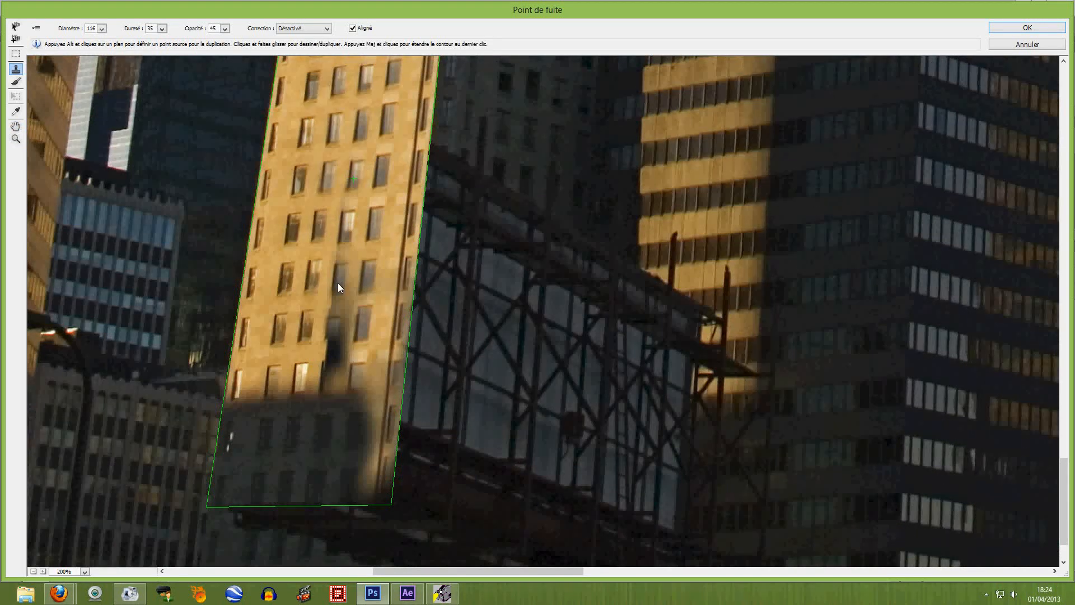
pyautogui.keyDown('alt'); pyautogui.click(296, 330); pyautogui.keyUp('alt')
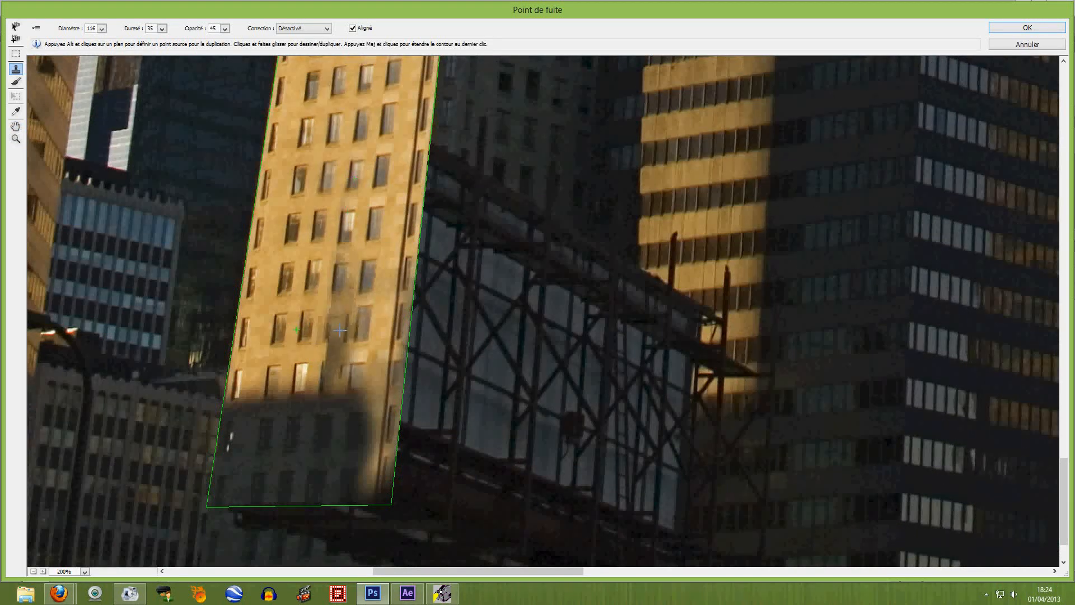
pyautogui.moveTo(352, 325); pyautogui.dragTo(348, 201)
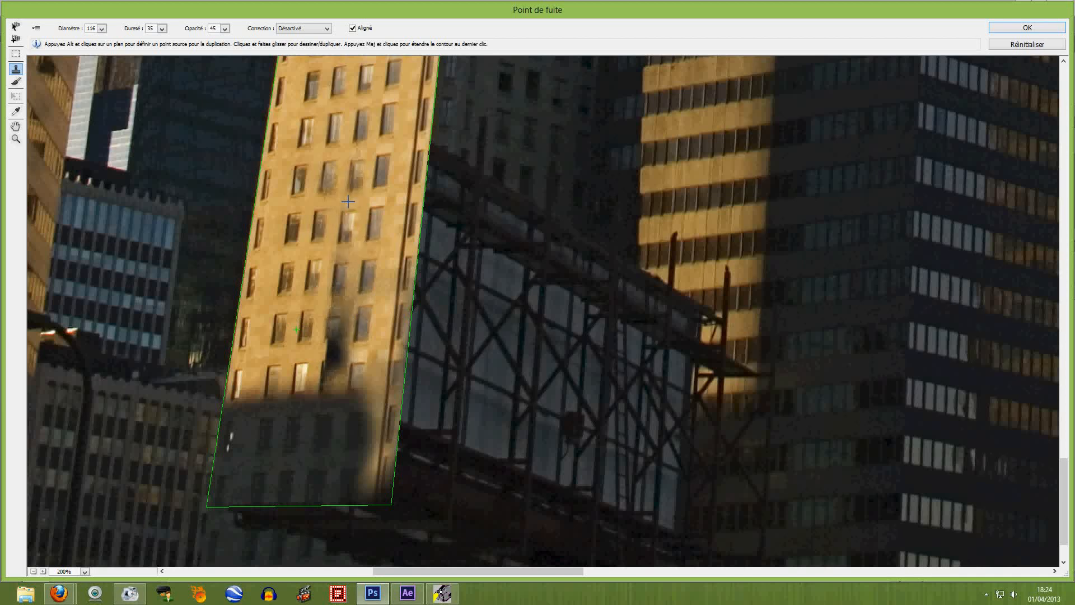
pyautogui.keyDown('alt'); pyautogui.click(348, 202); pyautogui.keyUp('alt')
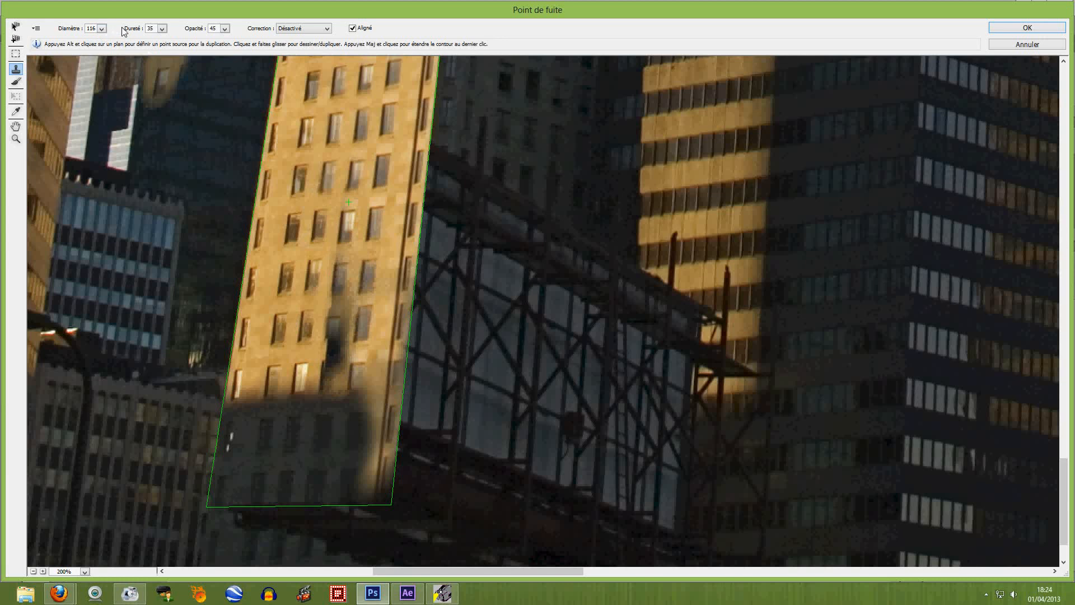
# - Set the stamp opacity to 100 and clone clean windows row by row over the remaining dark streak down to the shadow line
pyautogui.click(224, 29)
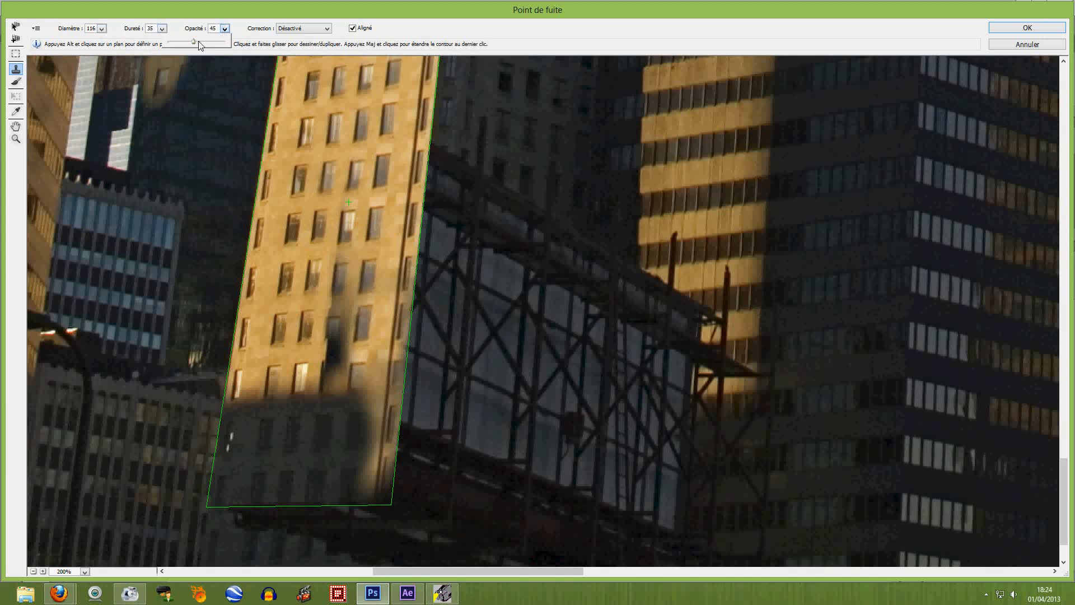
pyautogui.moveTo(198, 43); pyautogui.dragTo(225, 42)
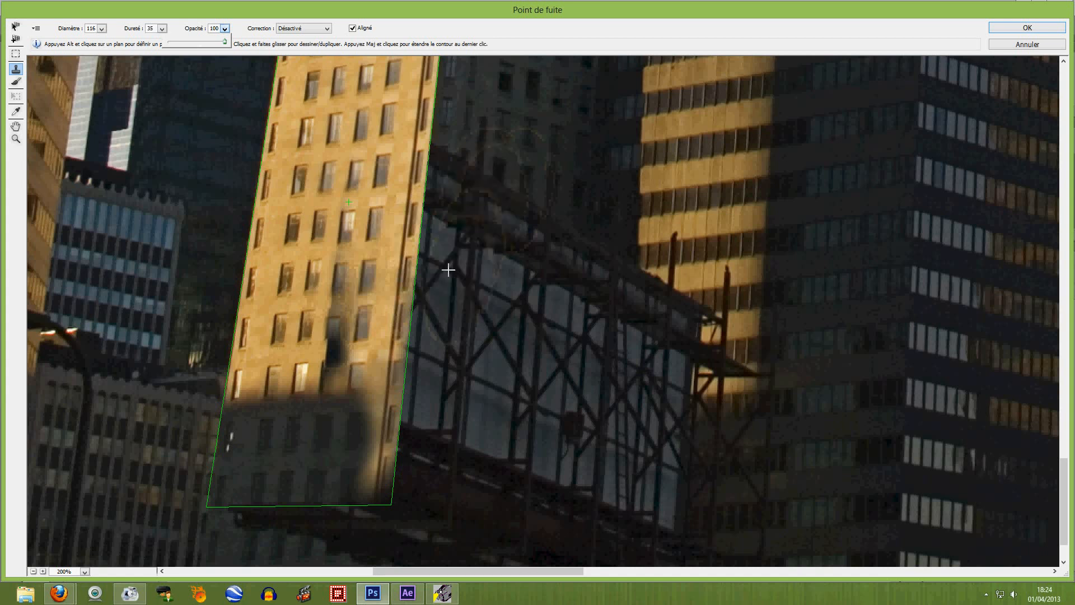
pyautogui.keyDown('alt'); pyautogui.click(305, 222); pyautogui.keyUp('alt')
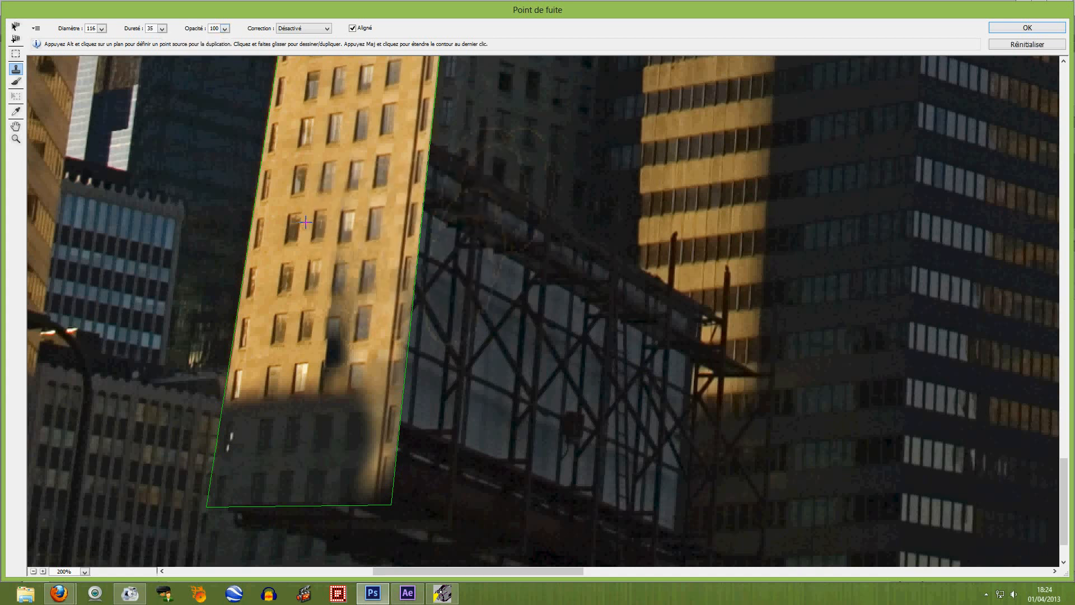
pyautogui.click(360, 216)
pyautogui.keyDown('alt'); pyautogui.click(304, 185); pyautogui.keyUp('alt')
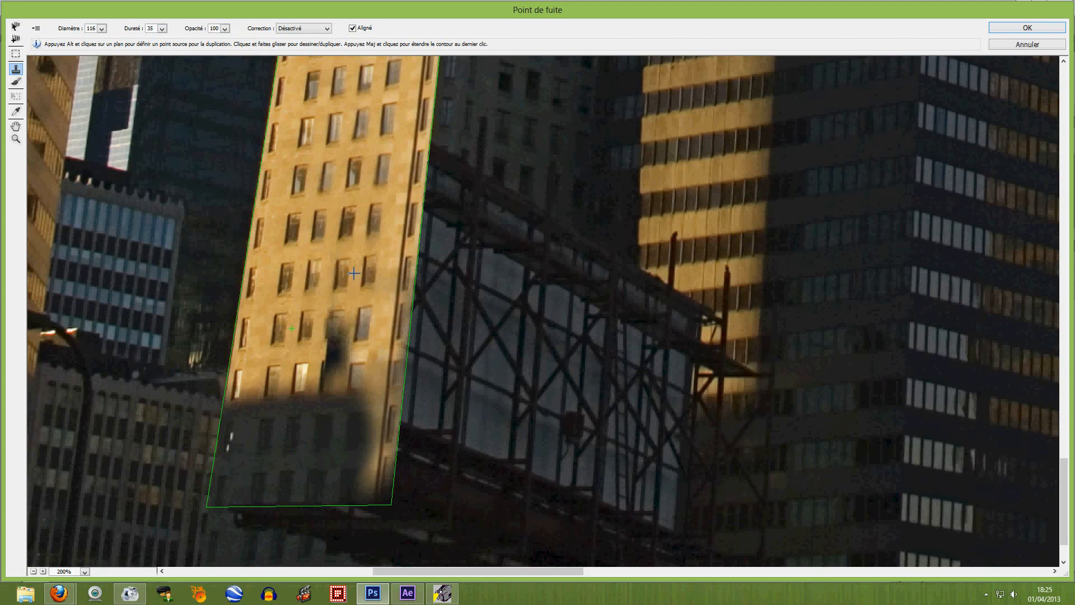
pyautogui.keyDown('alt'); pyautogui.click(289, 323); pyautogui.keyUp('alt')
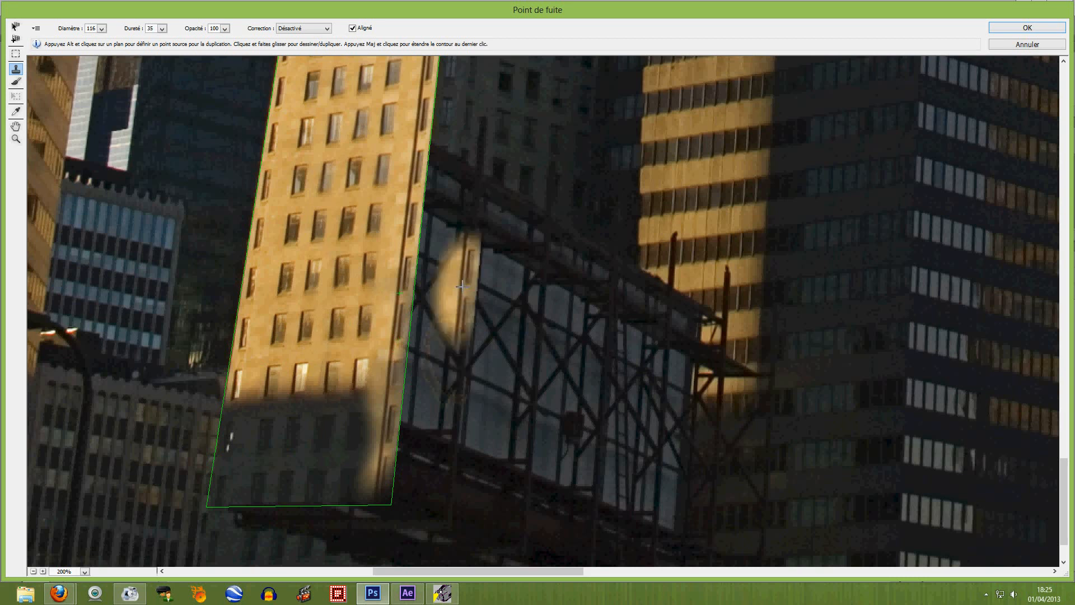
pyautogui.scroll(2, 462, 286)
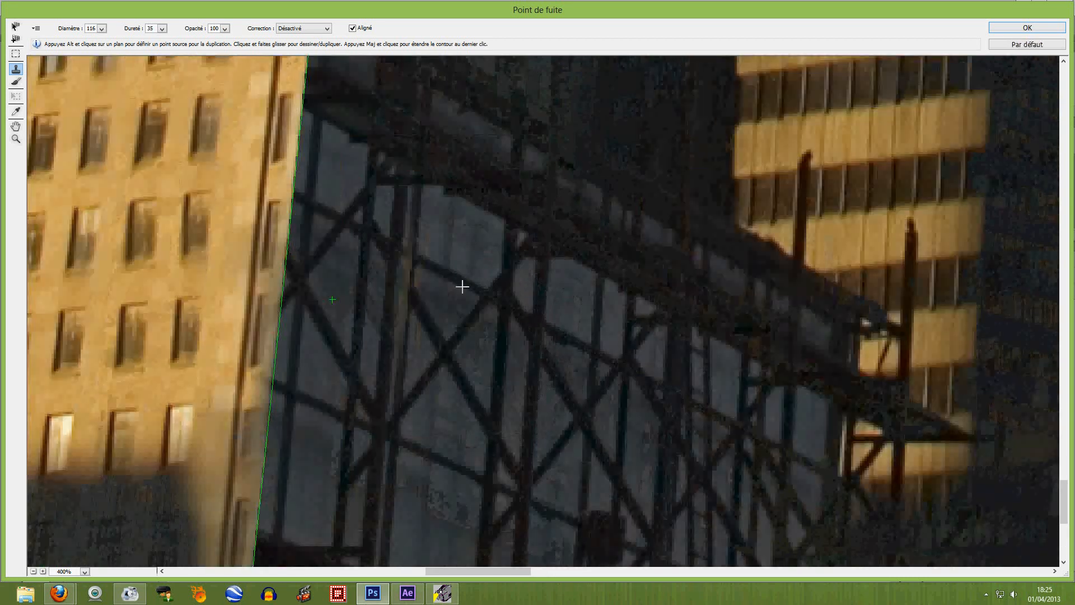
pyautogui.scroll(-2, 462, 286)
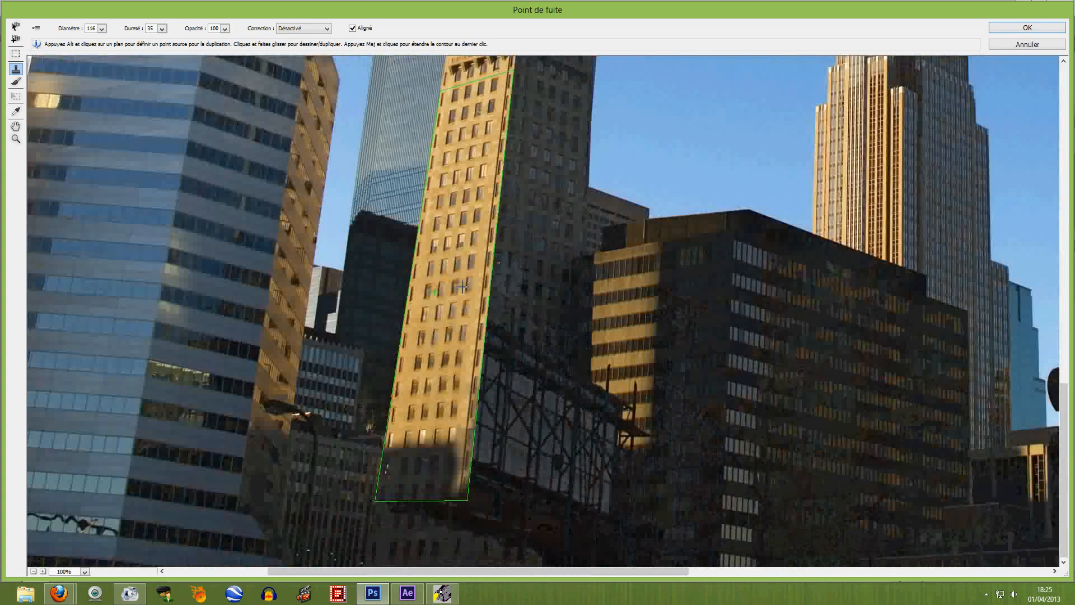
# - Examine the remaining scaffolding in front of the striped office building and the neighbouring facades up close
pyautogui.hotkey('ctrl', '+')
pyautogui.hotkey('ctrl', '+')
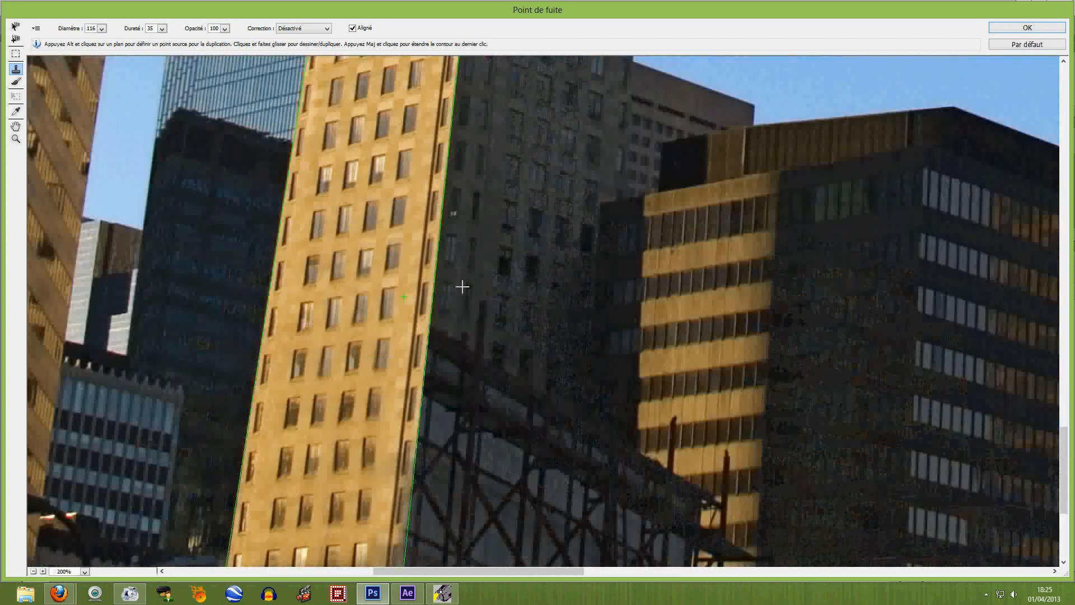
pyautogui.press('space')
pyautogui.moveTo(462, 286)
pyautogui.mouseDown()
pyautogui.moveTo(464, 240)
pyautogui.moveTo(448, 233)
pyautogui.mouseUp()
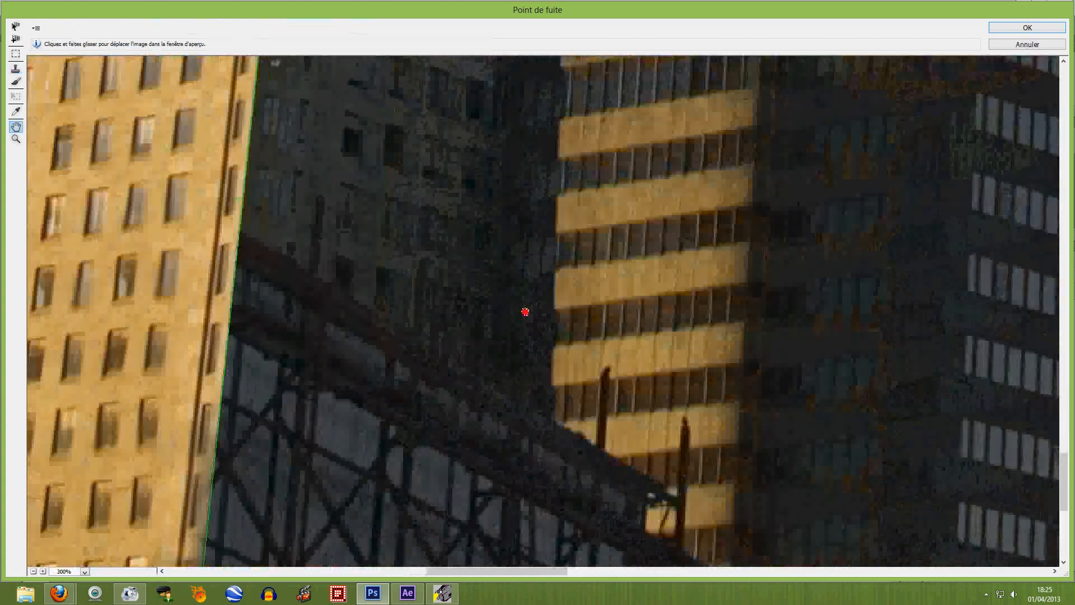
pyautogui.moveTo(525, 312); pyautogui.dragTo(372, 184)
pyautogui.moveTo(472, 245); pyautogui.dragTo(447, 220)
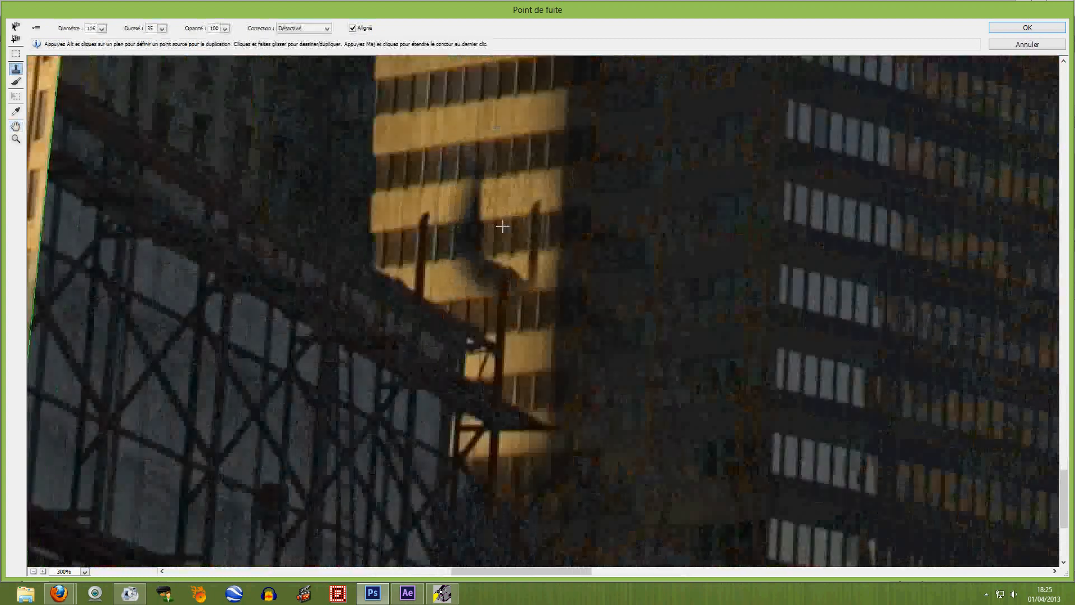
pyautogui.press('alt')
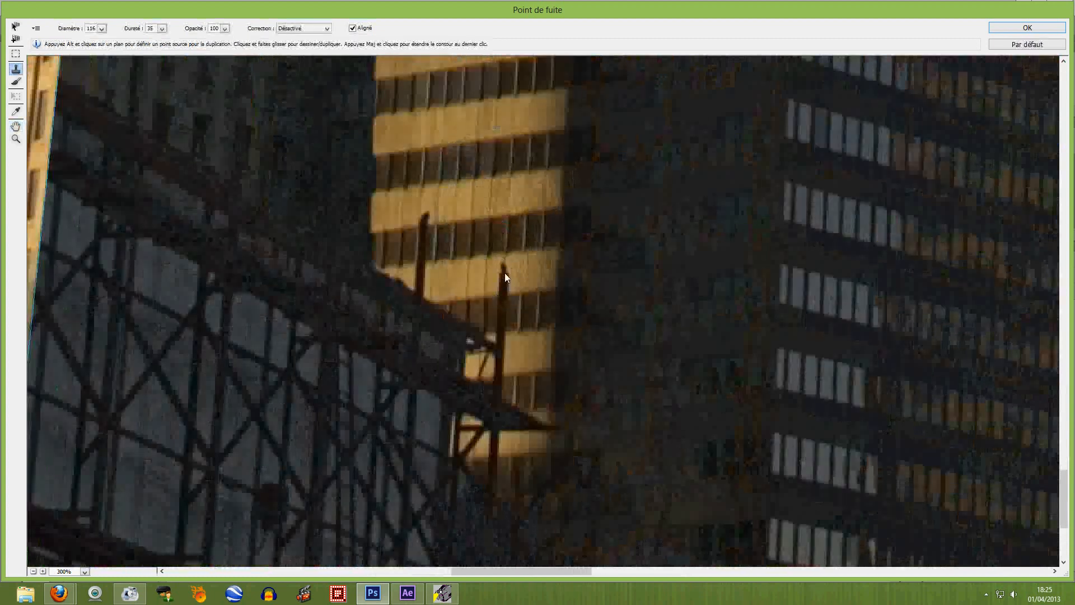
pyautogui.hotkey('ctrl', '-')
pyautogui.hotkey('ctrl', '-')
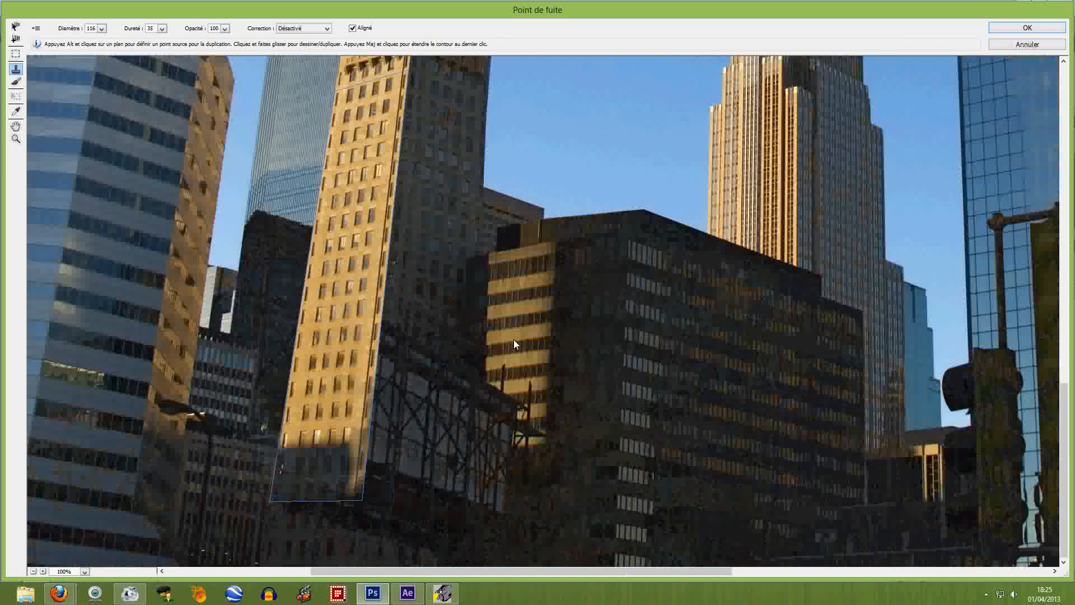
pyautogui.moveTo(731, 386); pyautogui.dragTo(524, 278)
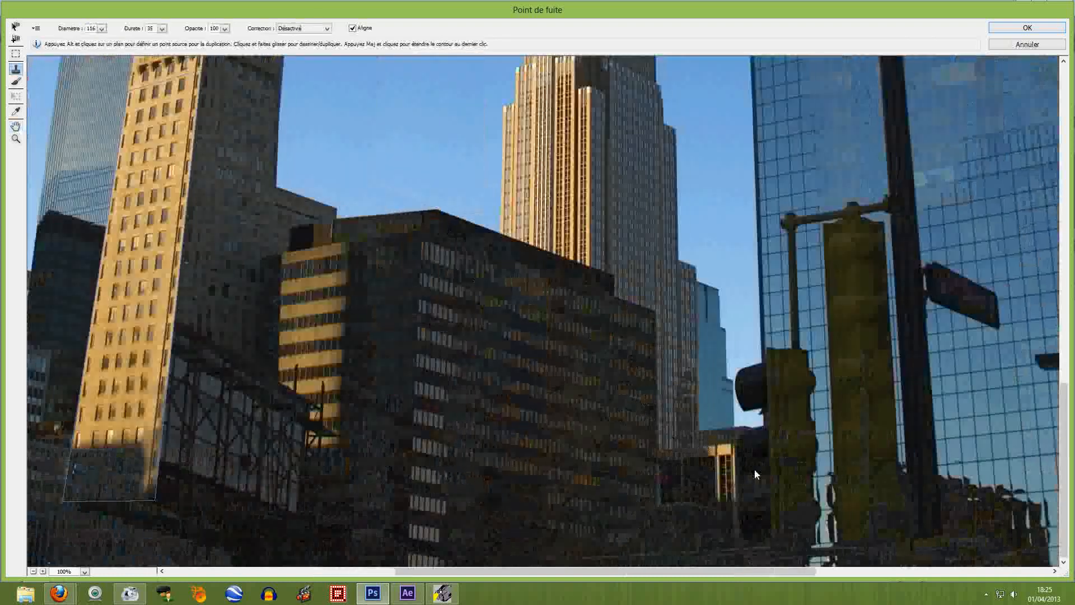
pyautogui.hotkey('ctrl', '+')
pyautogui.press('space')
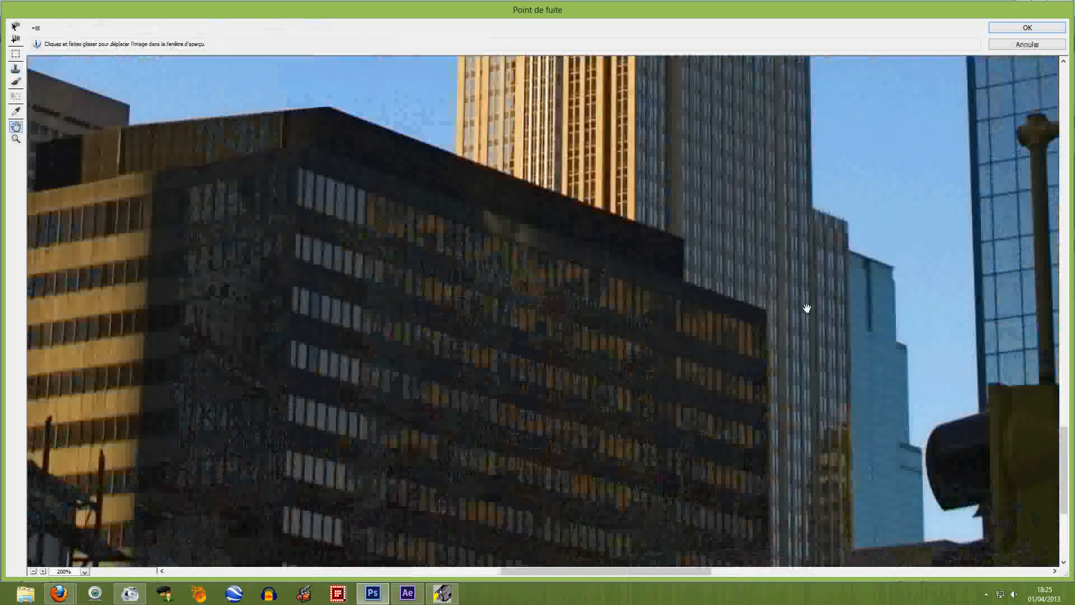
pyautogui.hotkey('ctrl', '-')
pyautogui.hotkey('ctrl', '-')
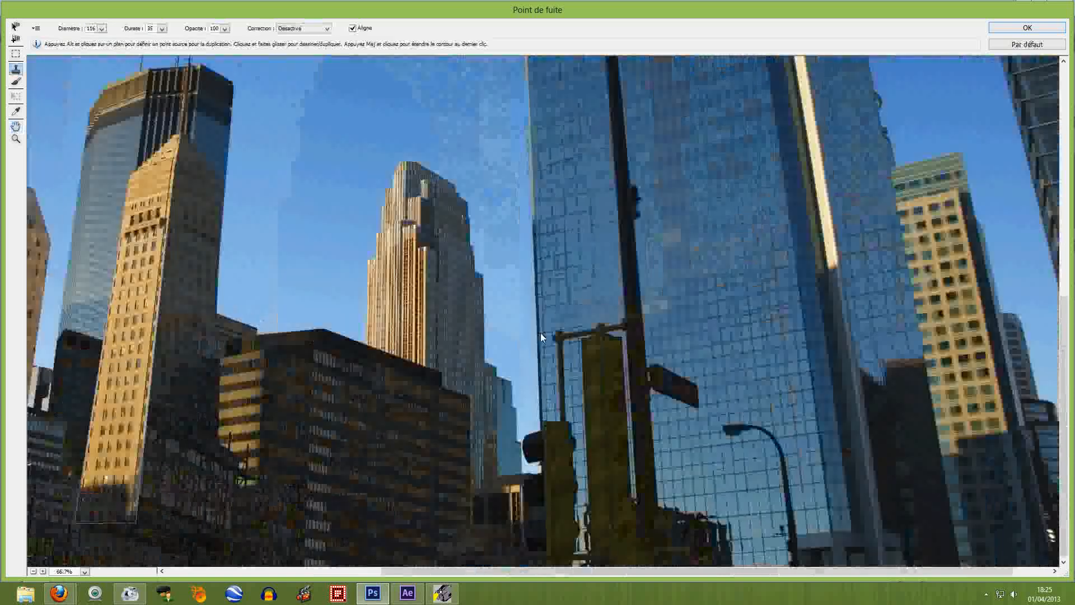
# - Align the upper corners of the blue glass tower's perspective plane with the facade's window grid
pyautogui.press('space')
pyautogui.moveTo(499, 203); pyautogui.dragTo(463, 327)
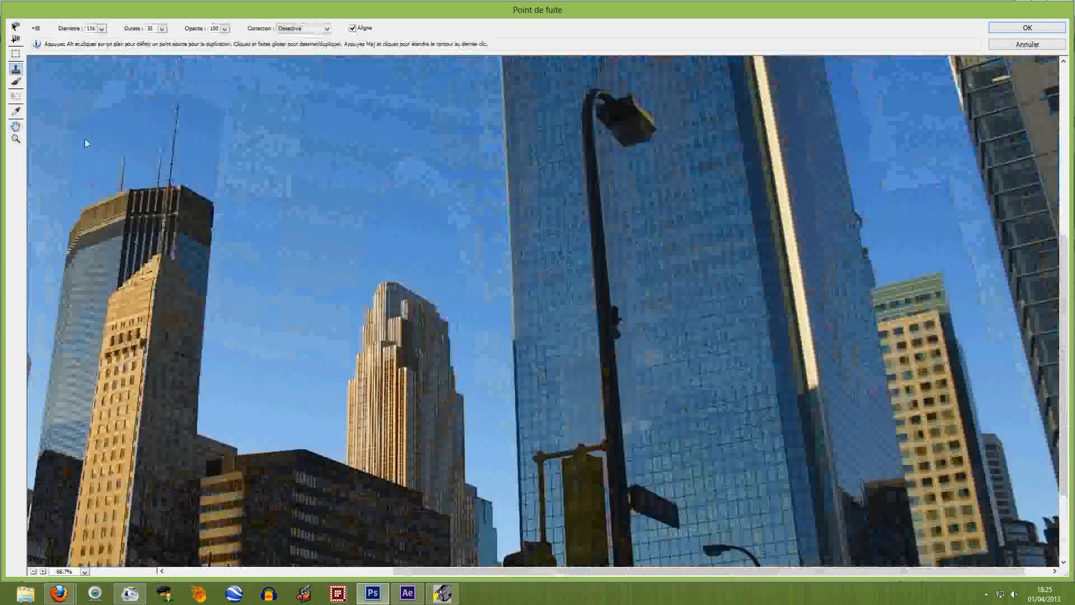
pyautogui.click(15, 27)
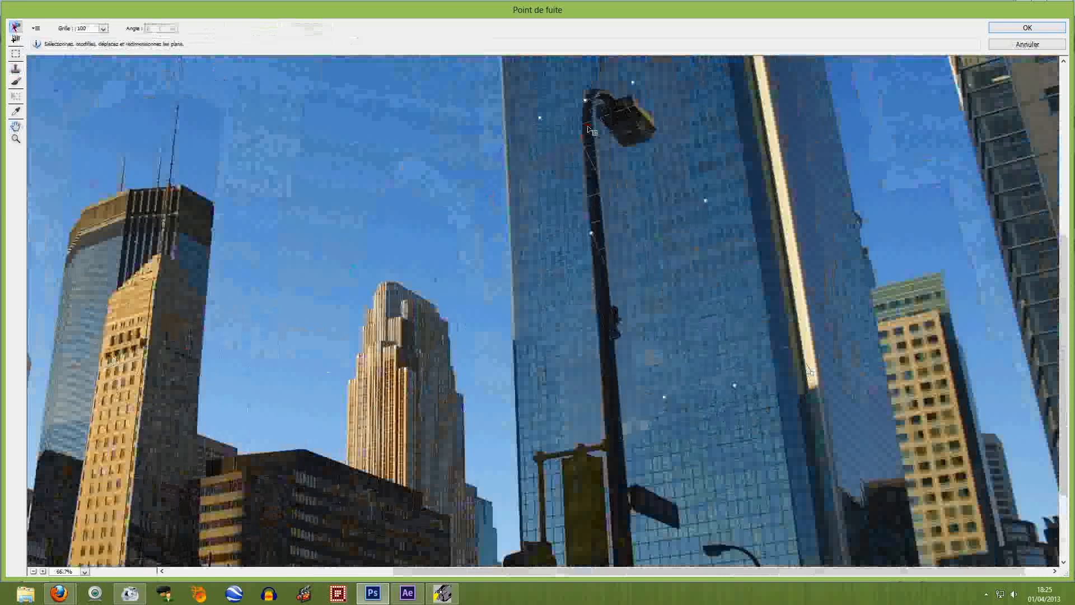
pyautogui.press('space')
pyautogui.moveTo(679, 162); pyautogui.dragTo(637, 260)
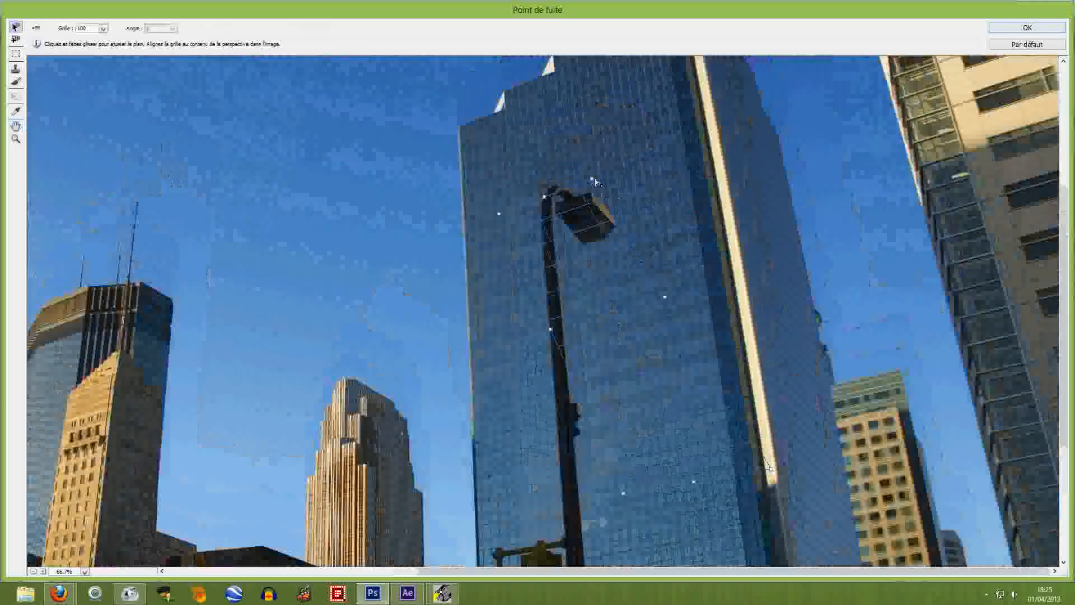
pyautogui.moveTo(595, 181); pyautogui.dragTo(672, 140)
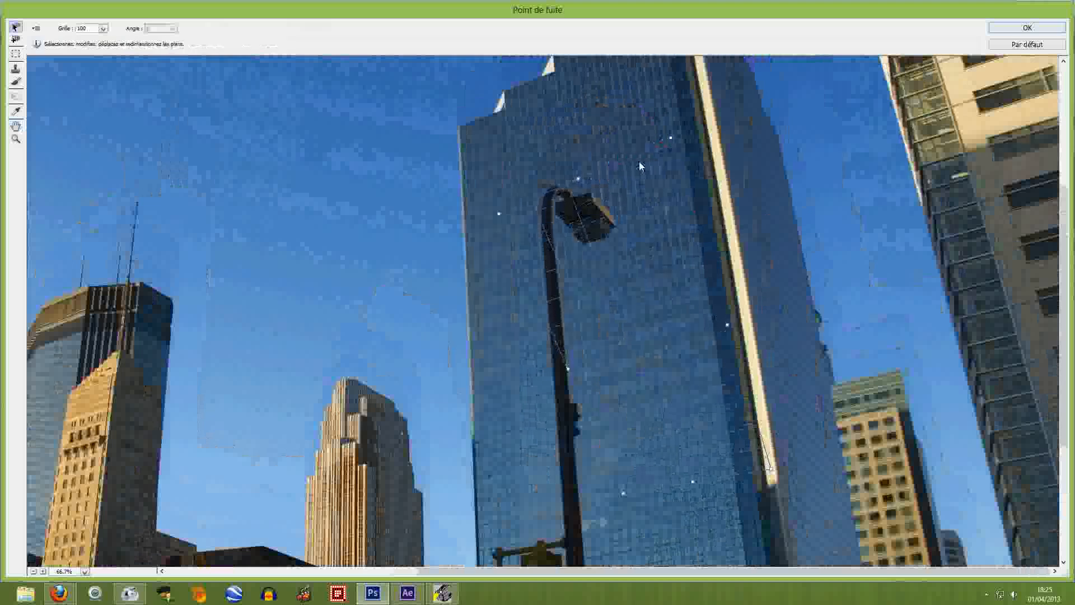
pyautogui.moveTo(498, 214); pyautogui.dragTo(490, 203)
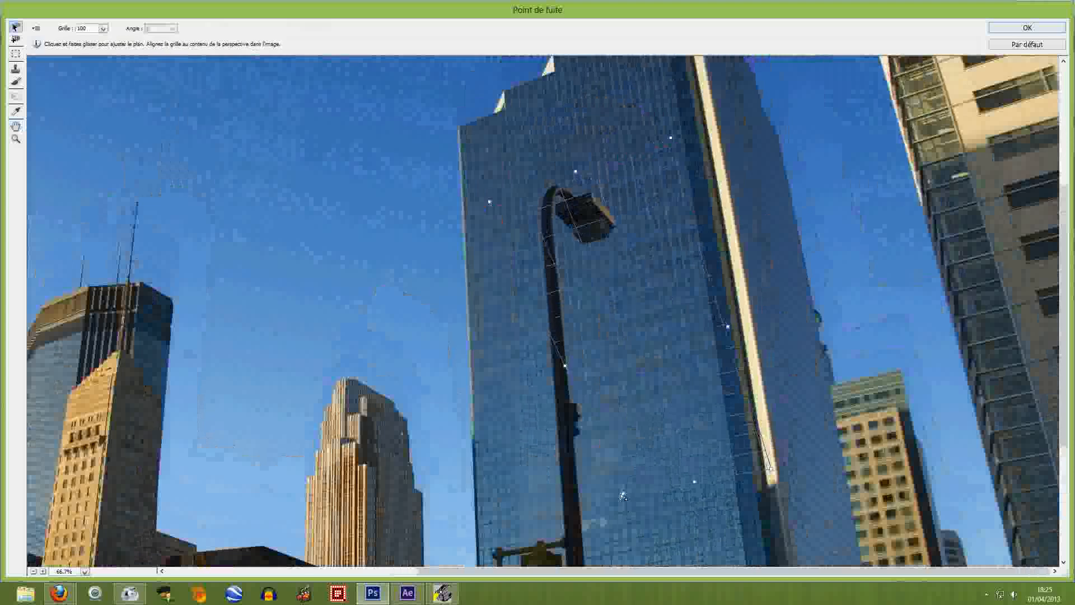
# - Fit the plane's lower corners to the glass facade's window lines and extend its upper edge up to the roofline
pyautogui.moveTo(622, 496); pyautogui.dragTo(510, 523)
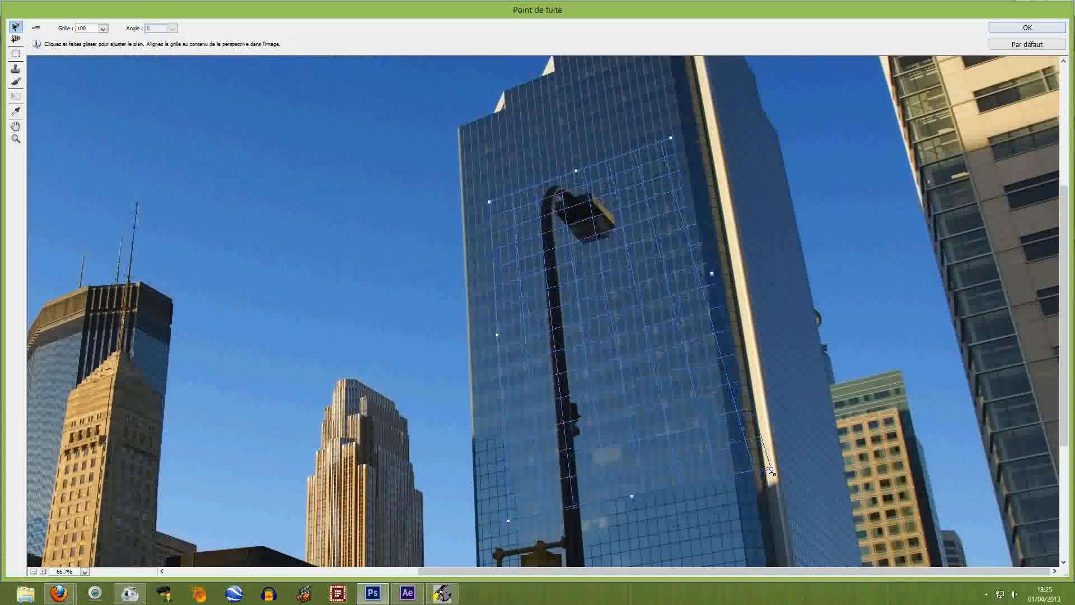
pyautogui.moveTo(771, 470); pyautogui.dragTo(724, 478)
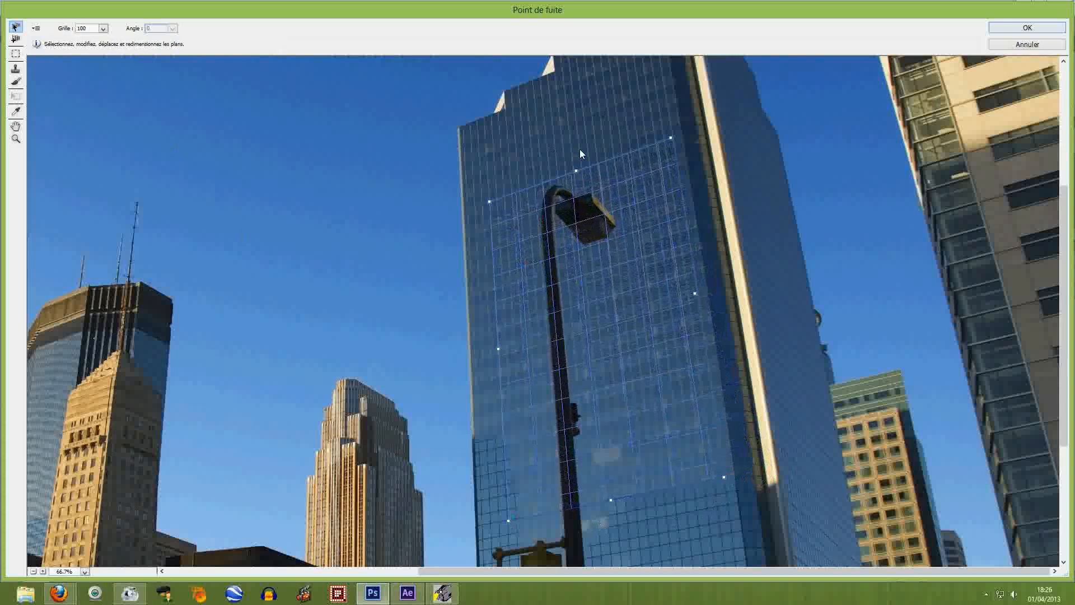
pyautogui.moveTo(576, 170); pyautogui.dragTo(567, 88)
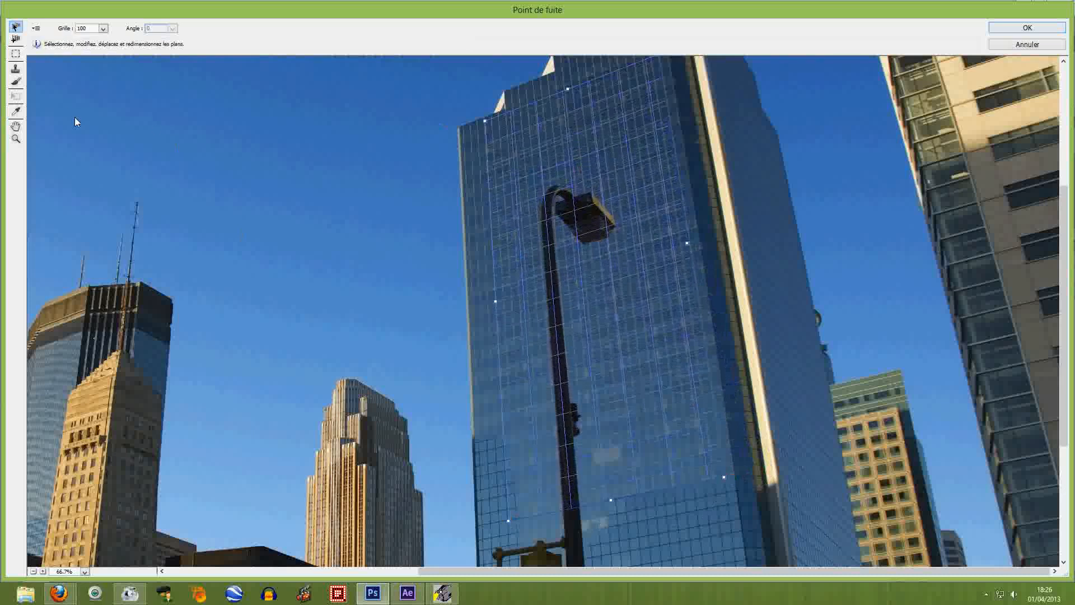
# - Set the stamp diameter to 186 and sample clean glass windows just above the street lamp's head
pyautogui.click(16, 69)
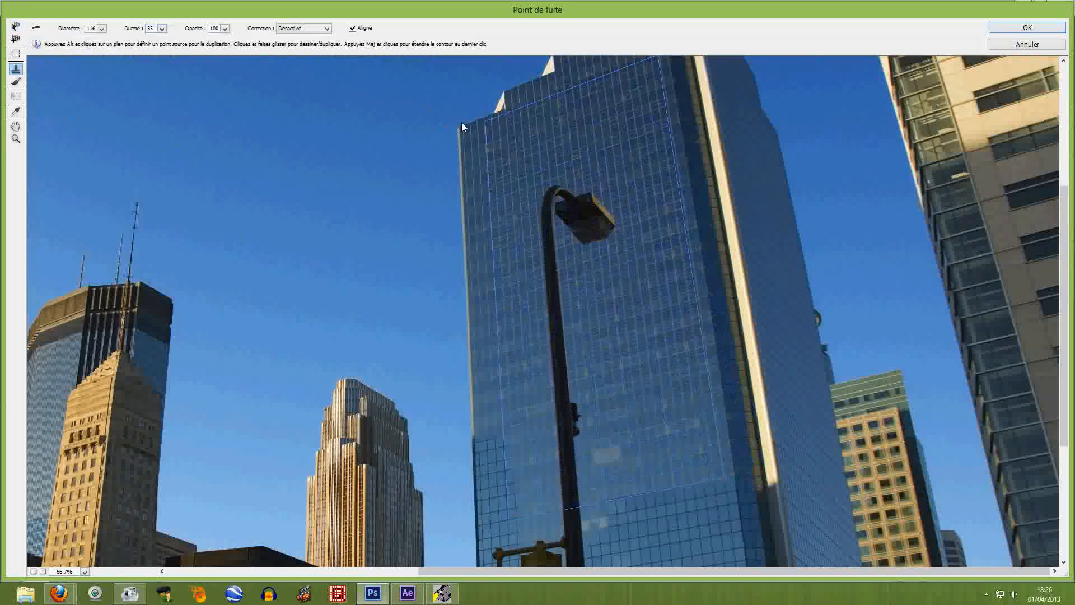
pyautogui.press('alt')
pyautogui.keyDown('alt'); pyautogui.click(624, 155); pyautogui.keyUp('alt')
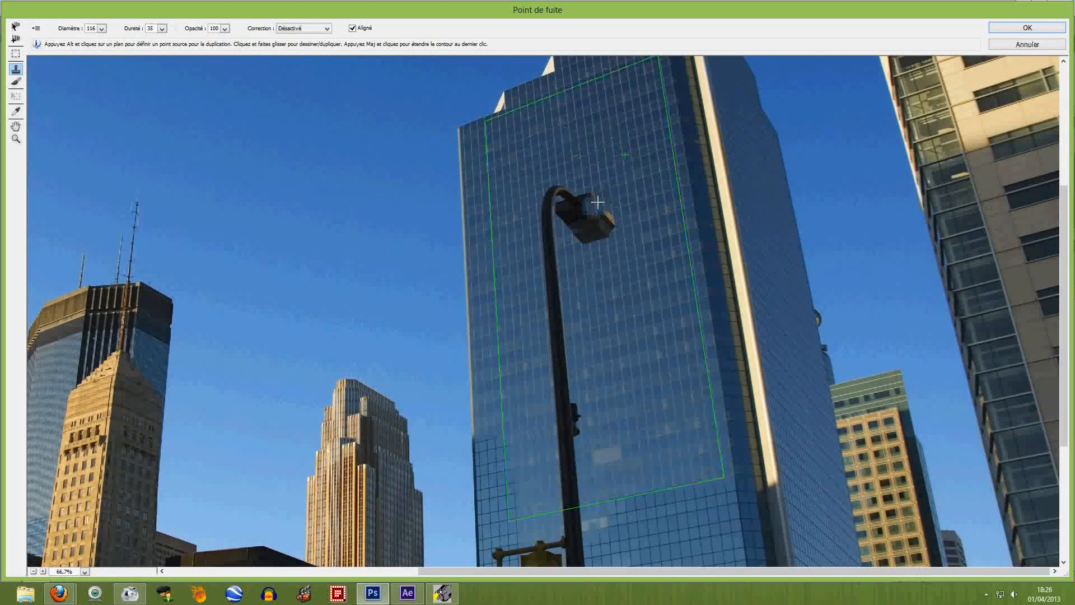
pyautogui.click(102, 28)
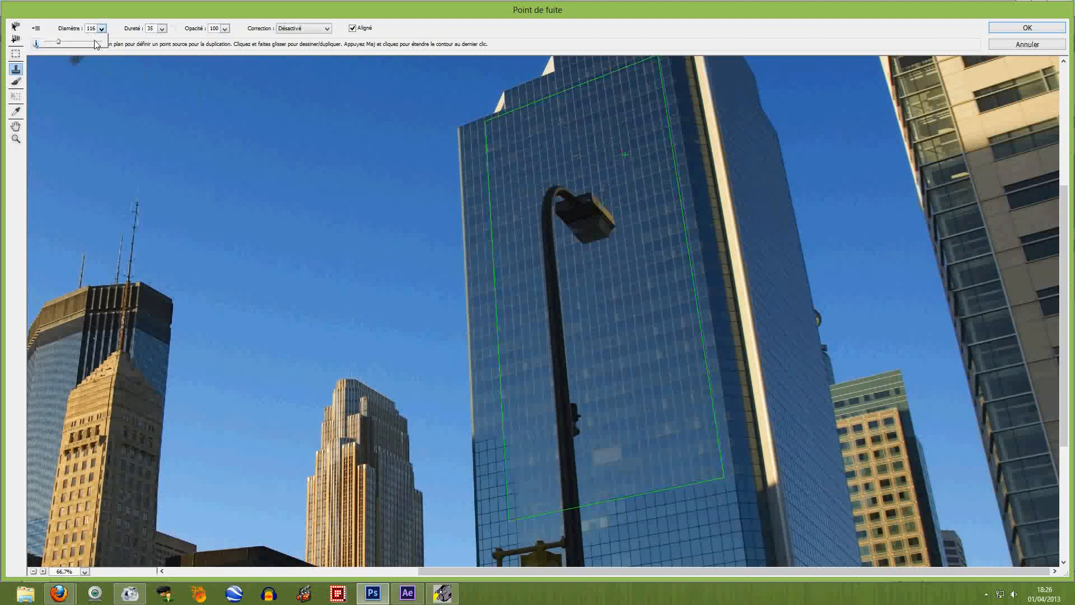
pyautogui.click(67, 42)
pyautogui.keyDown('alt'); pyautogui.click(628, 158); pyautogui.keyUp('alt')
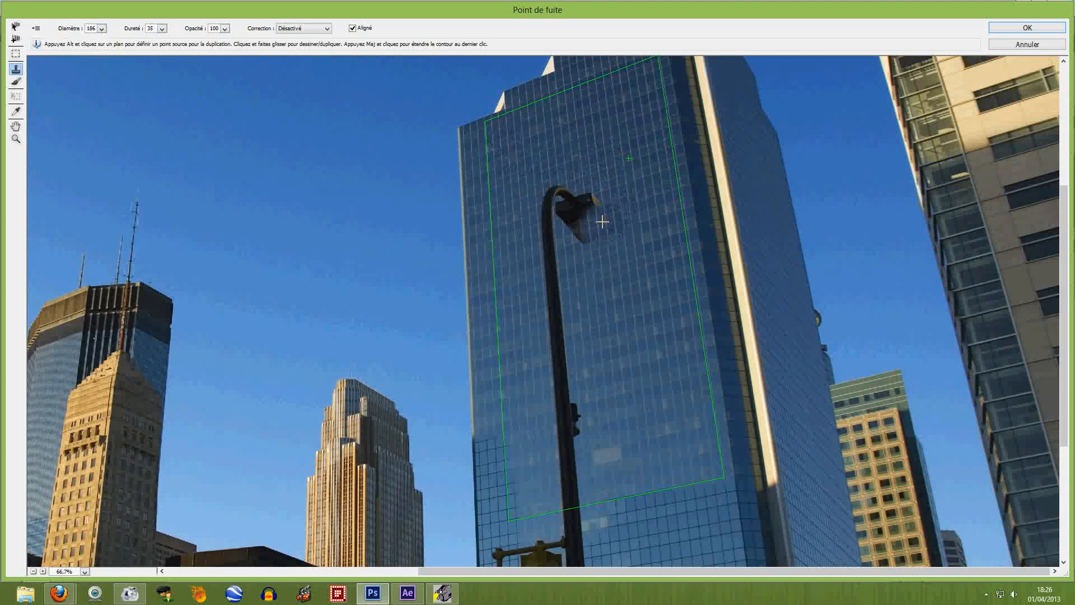
# - Resample the windows beside the street lamp and clone them in perspective over most of the lamp head
pyautogui.hotkey('ctrl', '+')
pyautogui.hotkey('ctrl', '+')
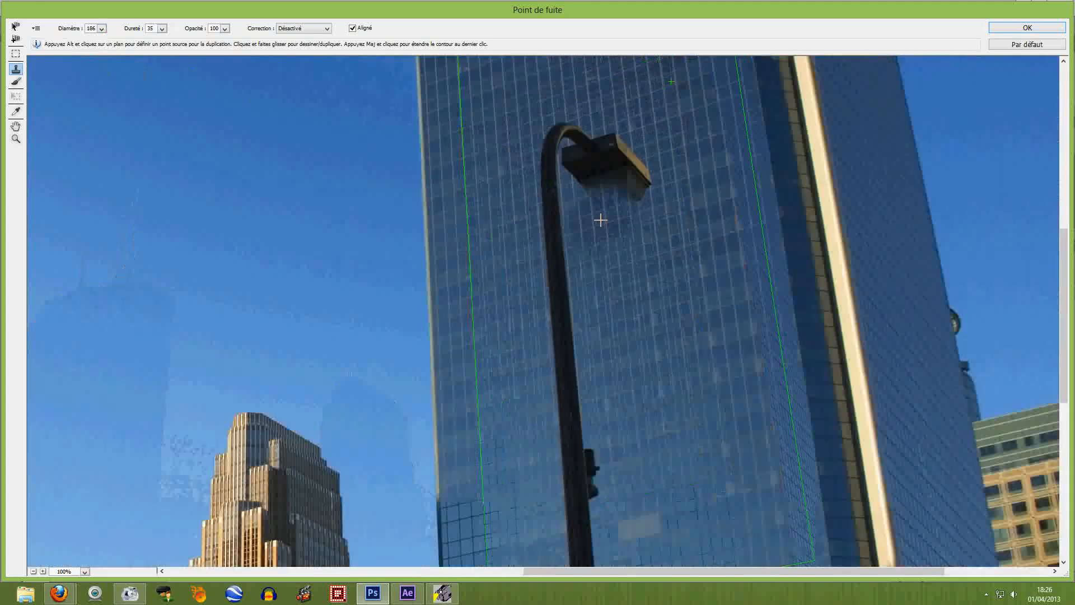
pyautogui.press('space')
pyautogui.moveTo(684, 86)
pyautogui.mouseDown()
pyautogui.moveTo(561, 252)
pyautogui.moveTo(527, 348)
pyautogui.mouseUp()
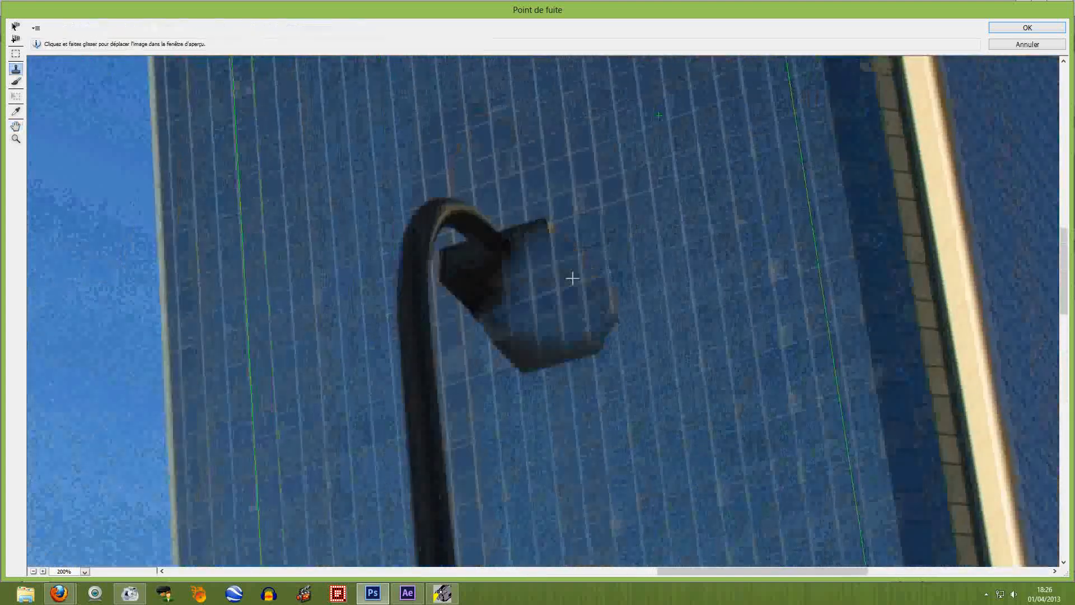
pyautogui.moveTo(623, 301)
pyautogui.mouseDown()
pyautogui.moveTo(617, 274)
pyautogui.moveTo(640, 237)
pyautogui.mouseUp()
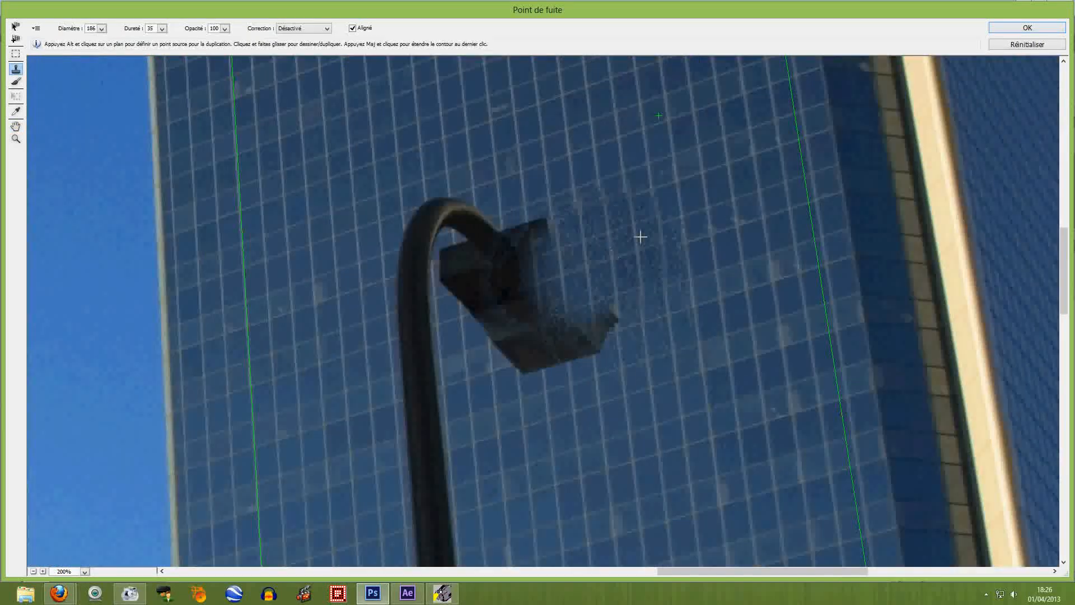
pyautogui.keyDown('alt'); pyautogui.click(651, 188); pyautogui.keyUp('alt')
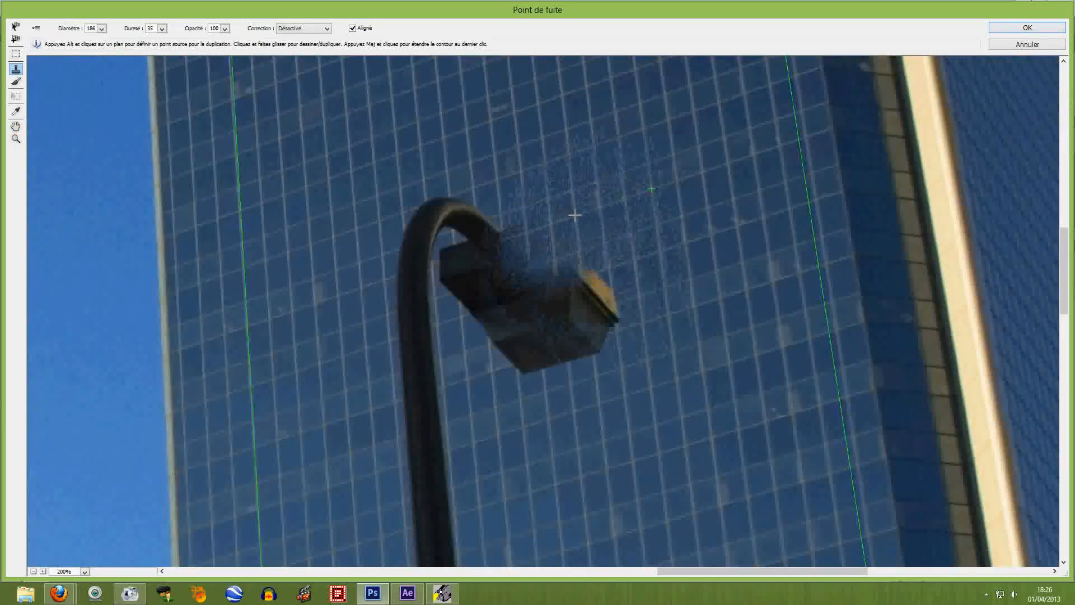
pyautogui.moveTo(576, 216)
pyautogui.mouseDown()
pyautogui.moveTo(586, 309)
pyautogui.moveTo(569, 328)
pyautogui.moveTo(526, 325)
pyautogui.mouseUp()
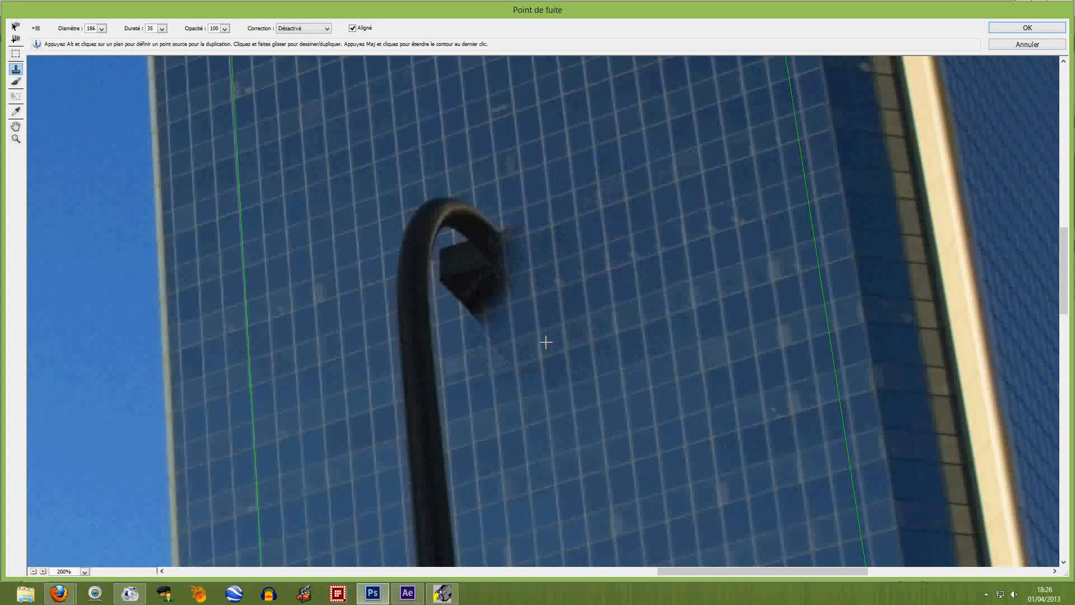
# - Clone freshly sampled glass windows over the rest of the lamp head and the pole's curved arm
pyautogui.keyDown('alt'); pyautogui.click(617, 273); pyautogui.keyUp('alt')
pyautogui.moveTo(565, 280); pyautogui.dragTo(520, 305)
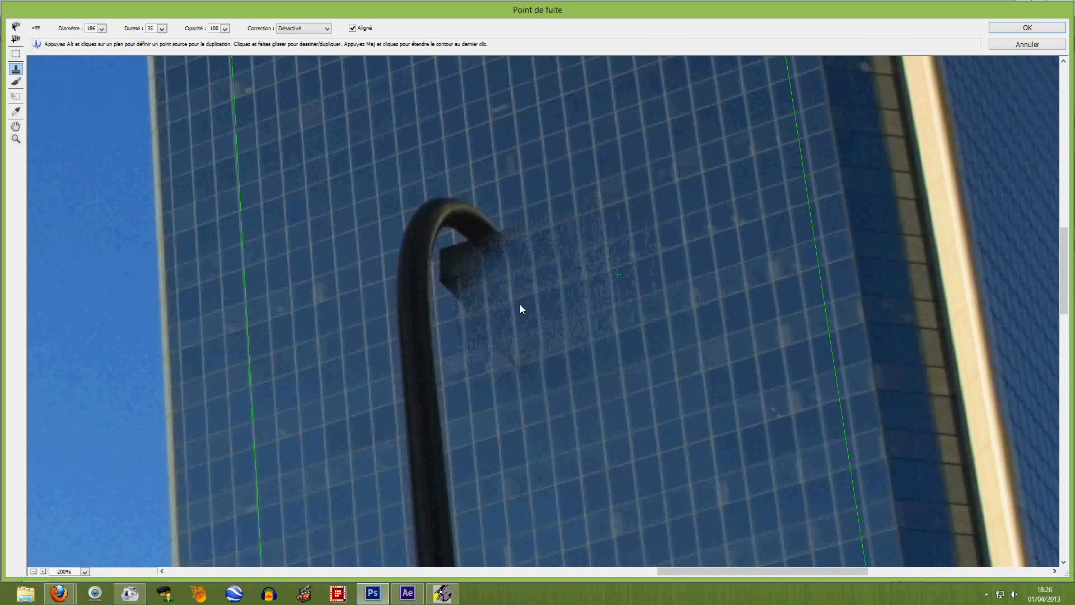
pyautogui.keyDown('alt'); pyautogui.click(674, 243); pyautogui.keyUp('alt')
pyautogui.moveTo(626, 247); pyautogui.dragTo(597, 266)
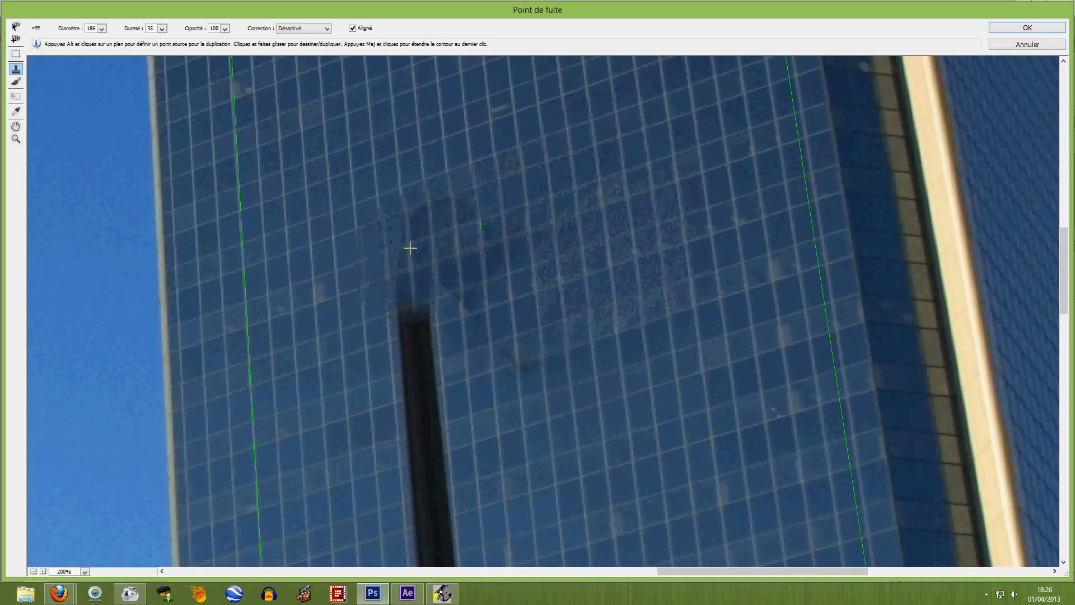
# - Sample clean windows near the facade's left edge and clone them over the dark smudges above the cut pole
pyautogui.press('alt')
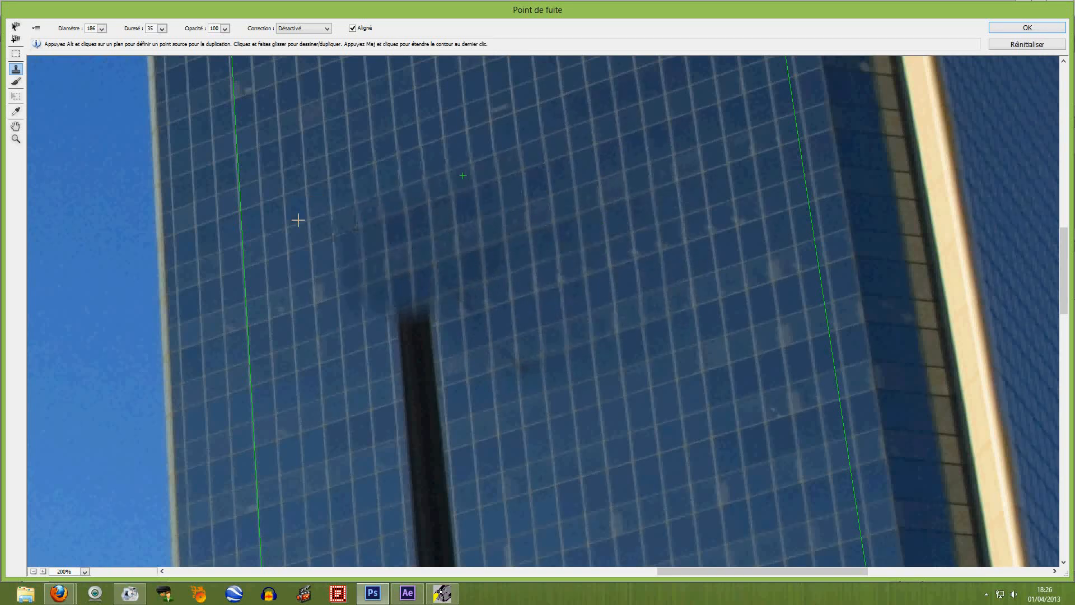
pyautogui.keyDown('alt'); pyautogui.click(281, 246); pyautogui.keyUp('alt')
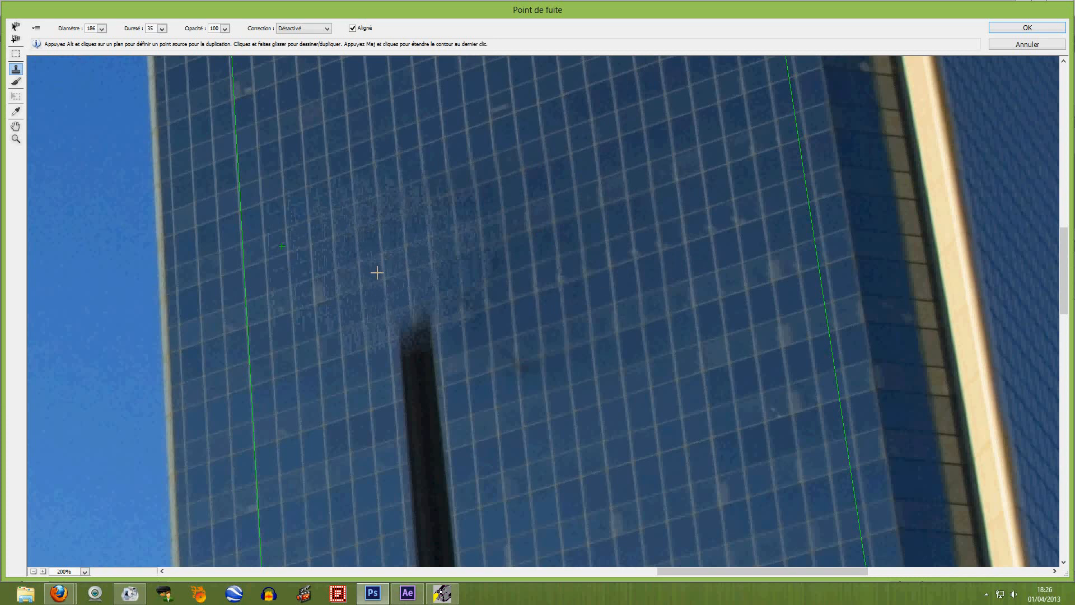
pyautogui.moveTo(377, 274); pyautogui.dragTo(628, 258)
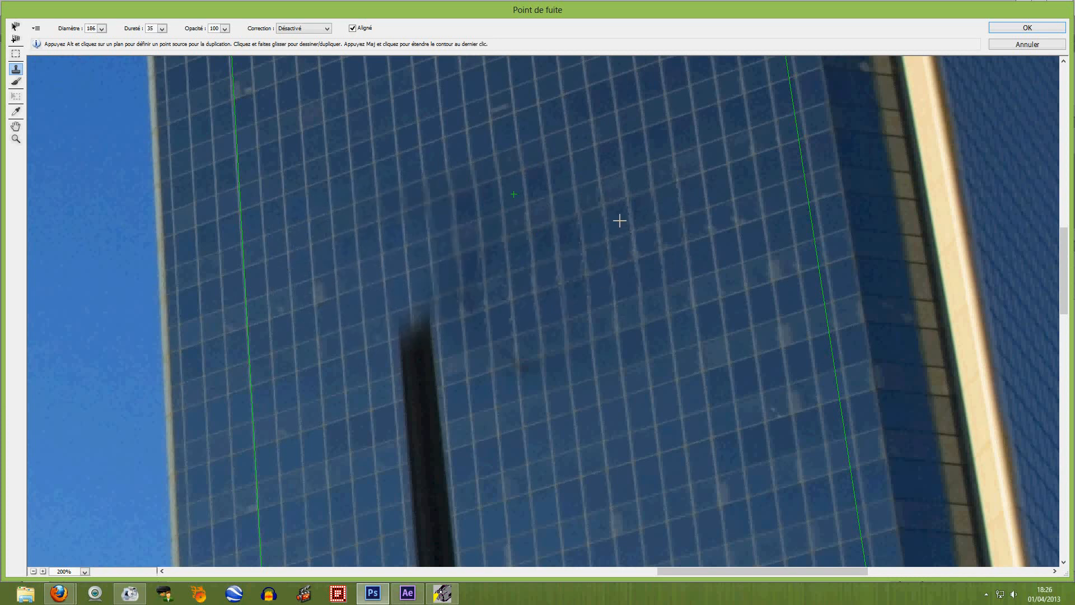
pyautogui.scroll(-2, 618, 220)
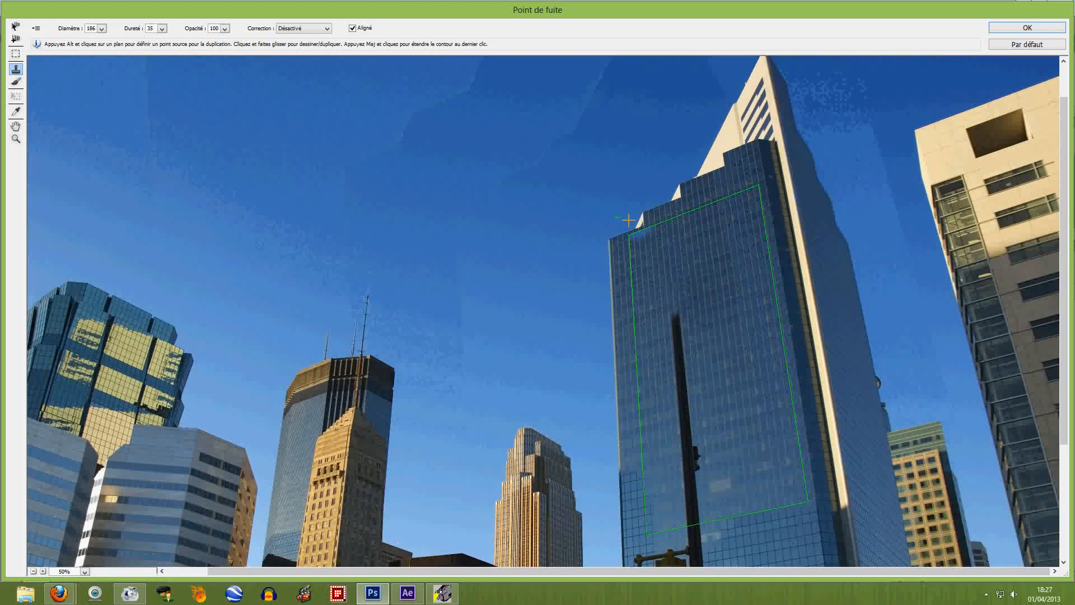
pyautogui.scroll(3, 675, 257)
pyautogui.press('space')
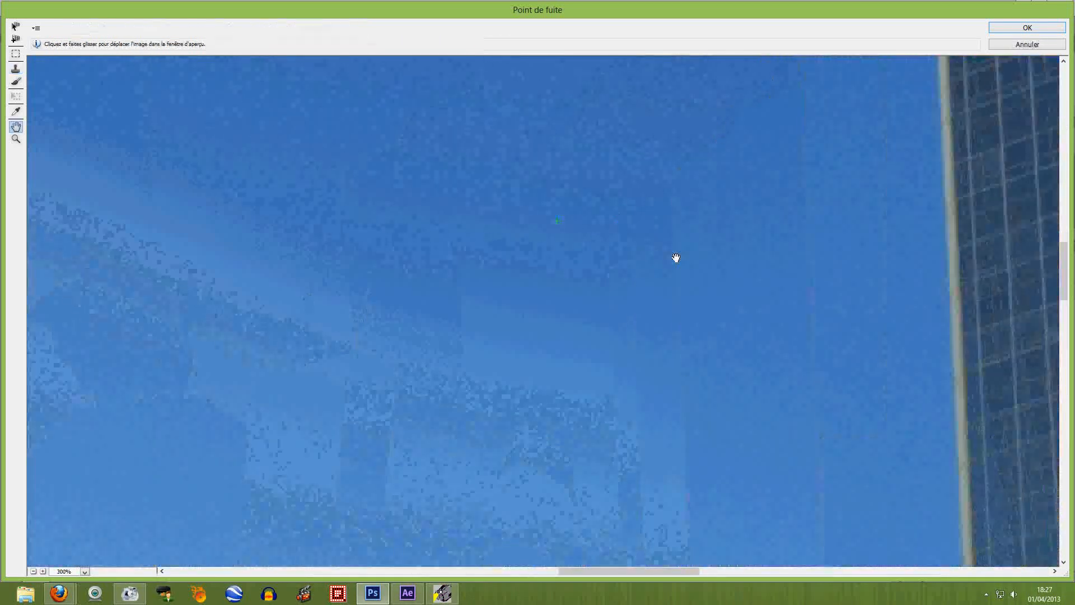
pyautogui.moveTo(675, 257); pyautogui.dragTo(44, 279)
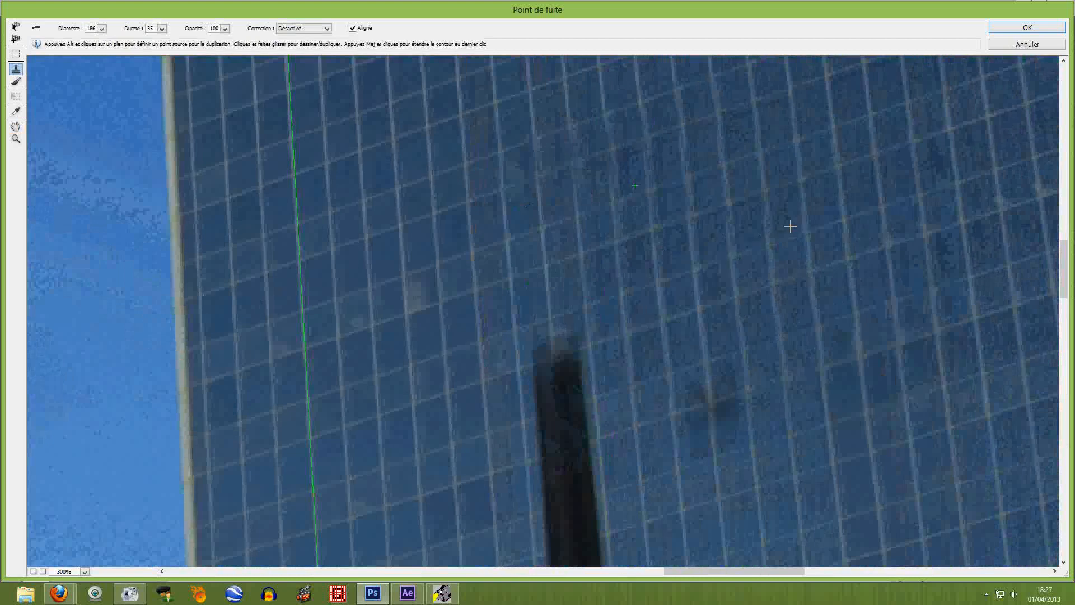
pyautogui.scroll(-2, 790, 225)
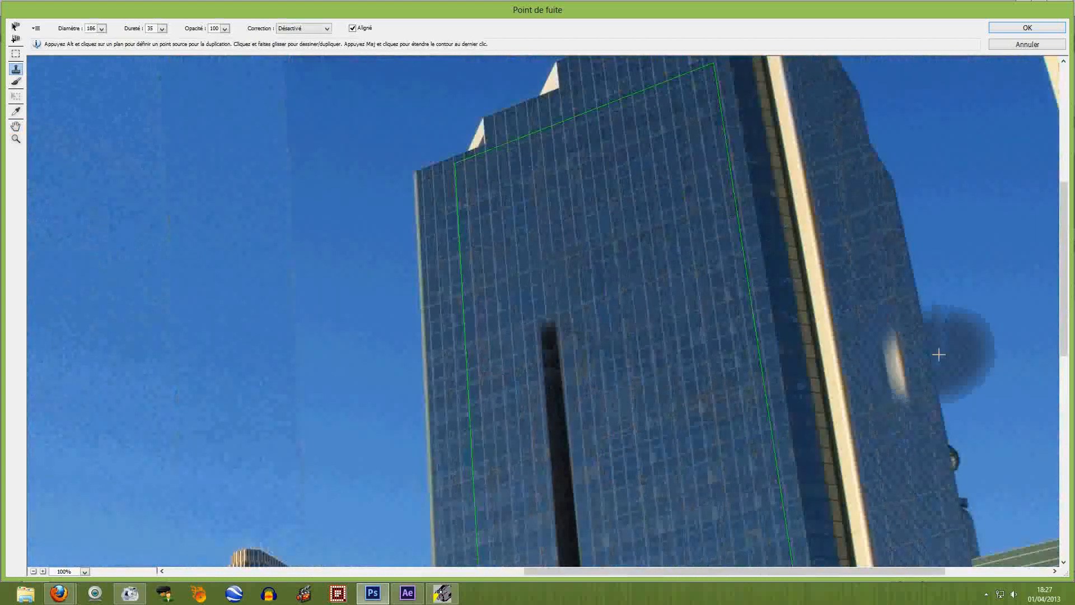
pyautogui.scroll(3, 685, 414)
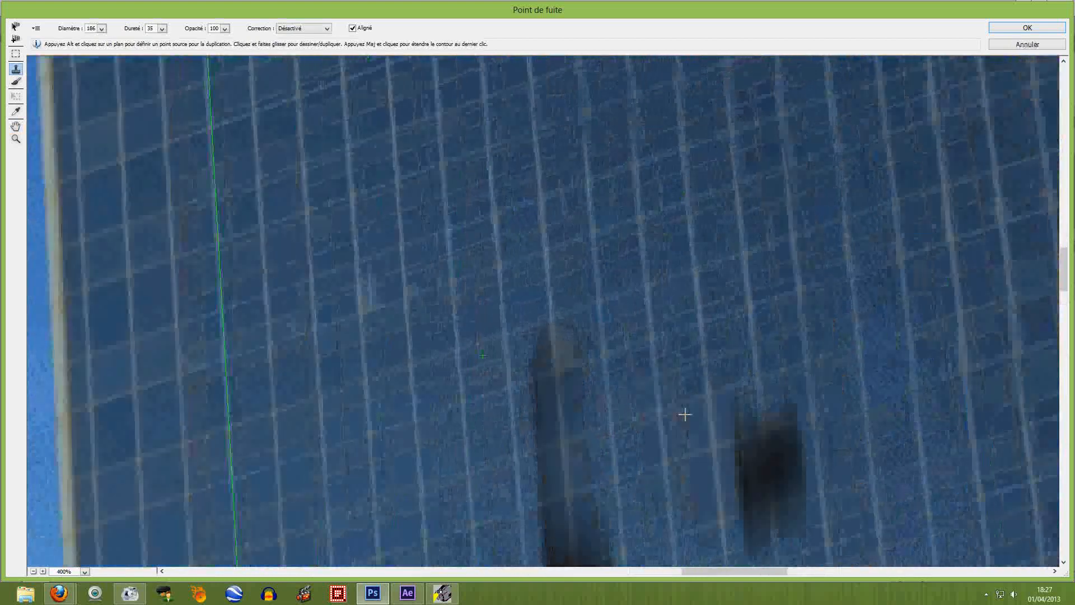
# - Pull a perpendicular perspective plane out of the glass facade plane's left edge, extending over the sky beside the tower
pyautogui.scroll(-5, 685, 414)
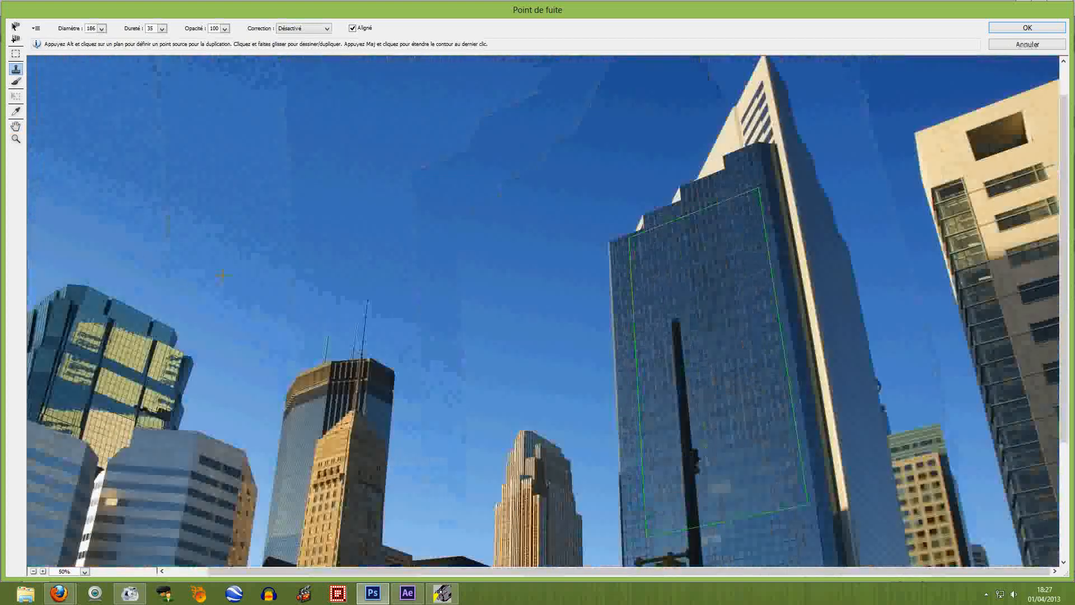
pyautogui.click(16, 39)
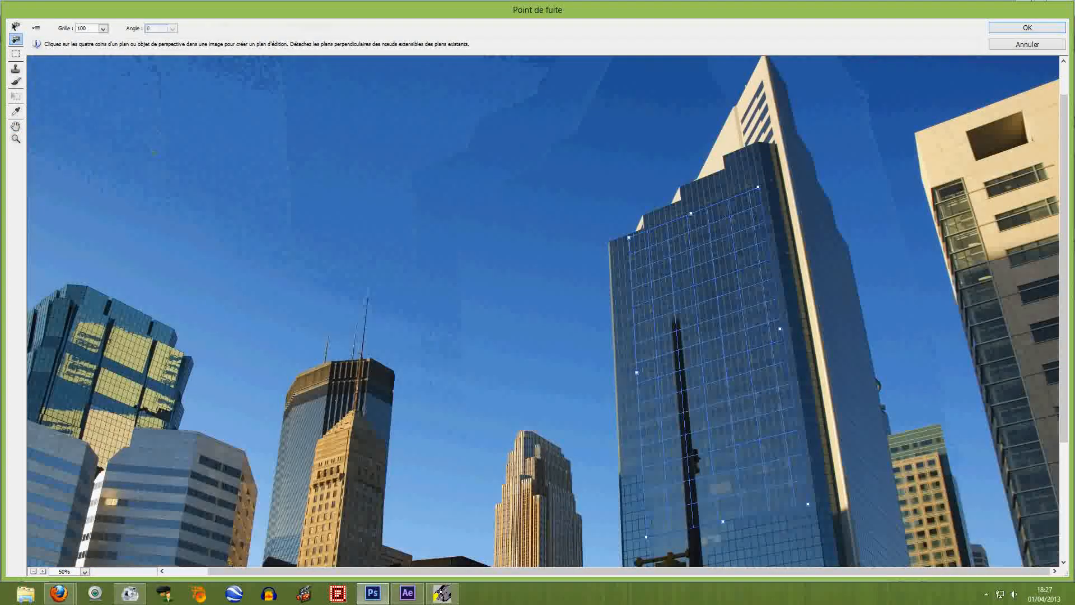
pyautogui.moveTo(636, 372); pyautogui.dragTo(460, 377)
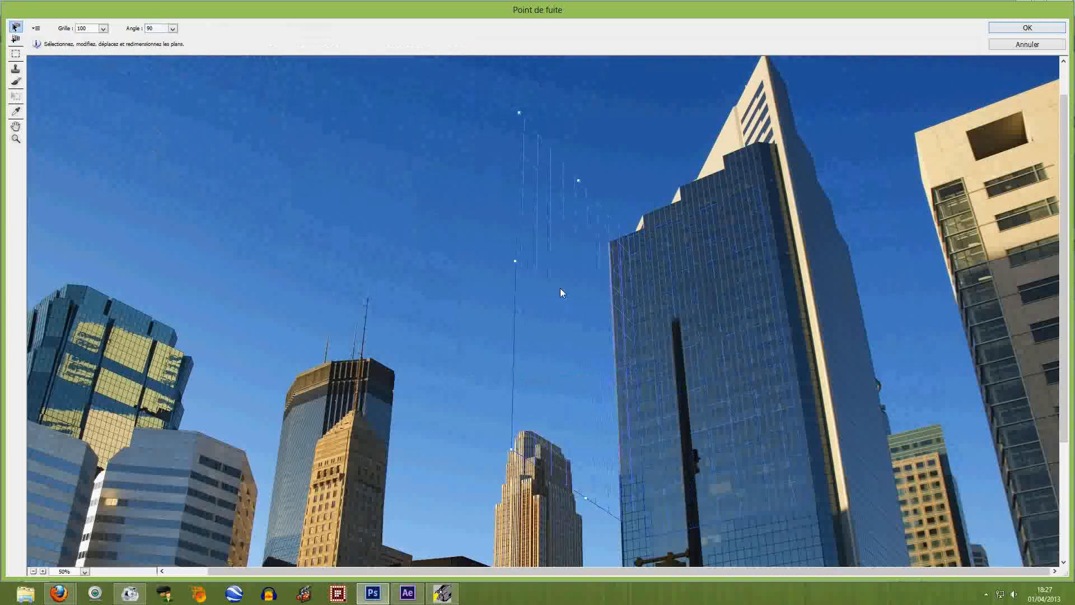
pyautogui.scroll(1, 686, 297)
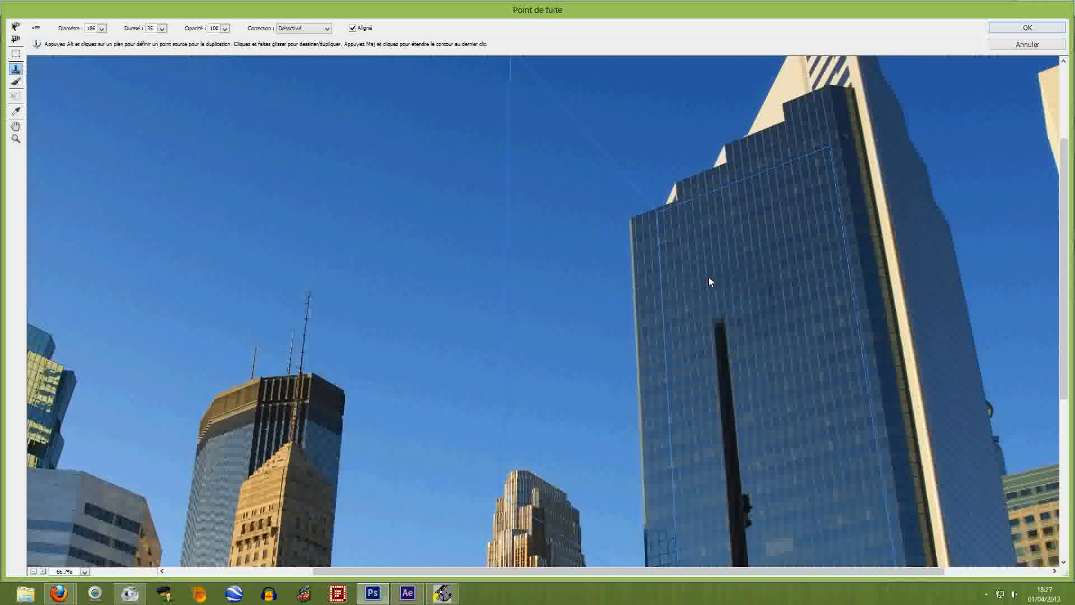
# - Try to clone sampled facade windows with the Stamp tool onto the sky beside the tower's left edge, and undo the stroke
pyautogui.press('super')
pyautogui.press('super')
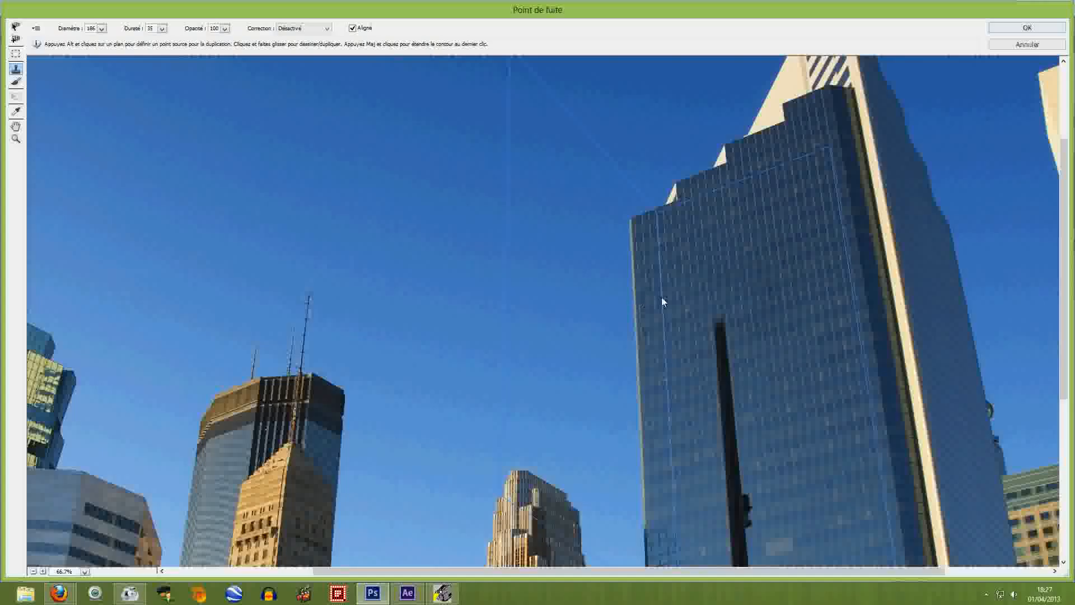
pyautogui.keyDown('alt'); pyautogui.click(717, 286); pyautogui.keyUp('alt')
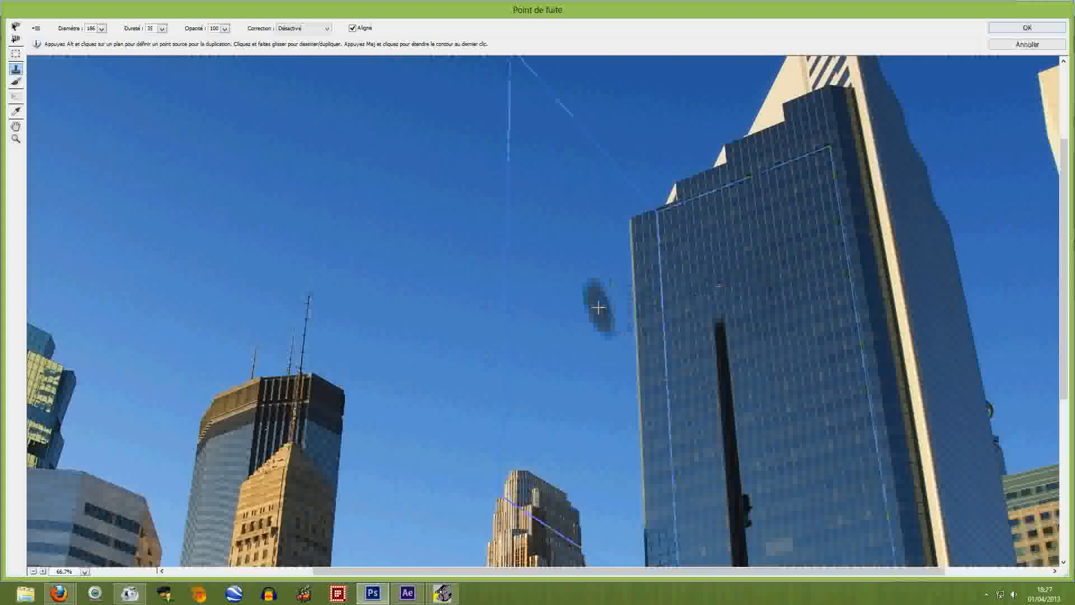
pyautogui.keyDown('alt'); pyautogui.click(703, 268); pyautogui.keyUp('alt')
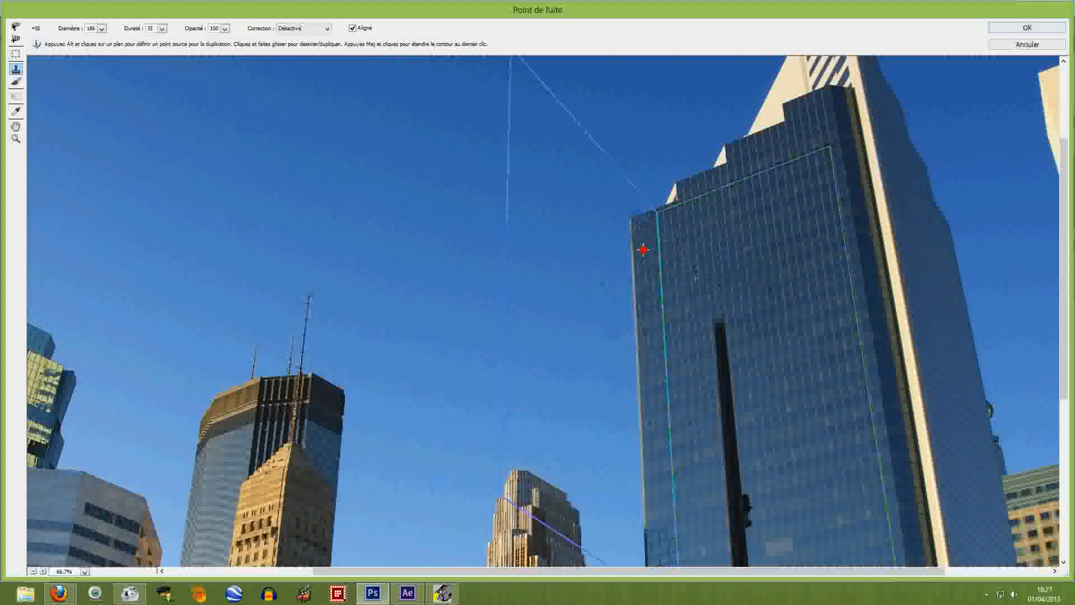
pyautogui.moveTo(642, 249)
pyautogui.mouseDown()
pyautogui.moveTo(582, 271)
pyautogui.moveTo(583, 280)
pyautogui.moveTo(630, 291)
pyautogui.mouseUp()
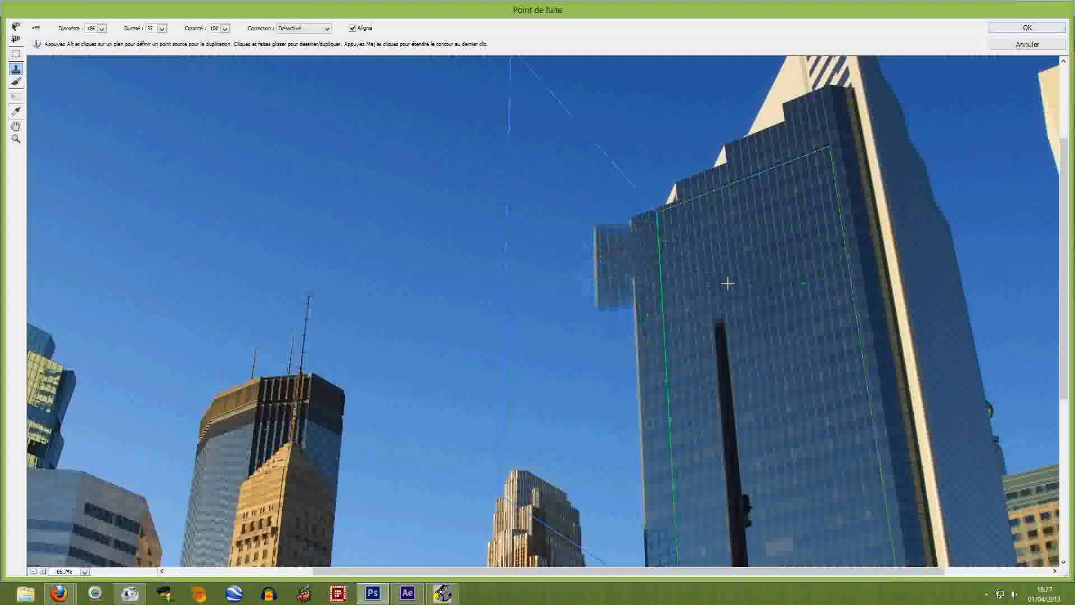
pyautogui.hotkey('ctrl', 'alt', 'z')
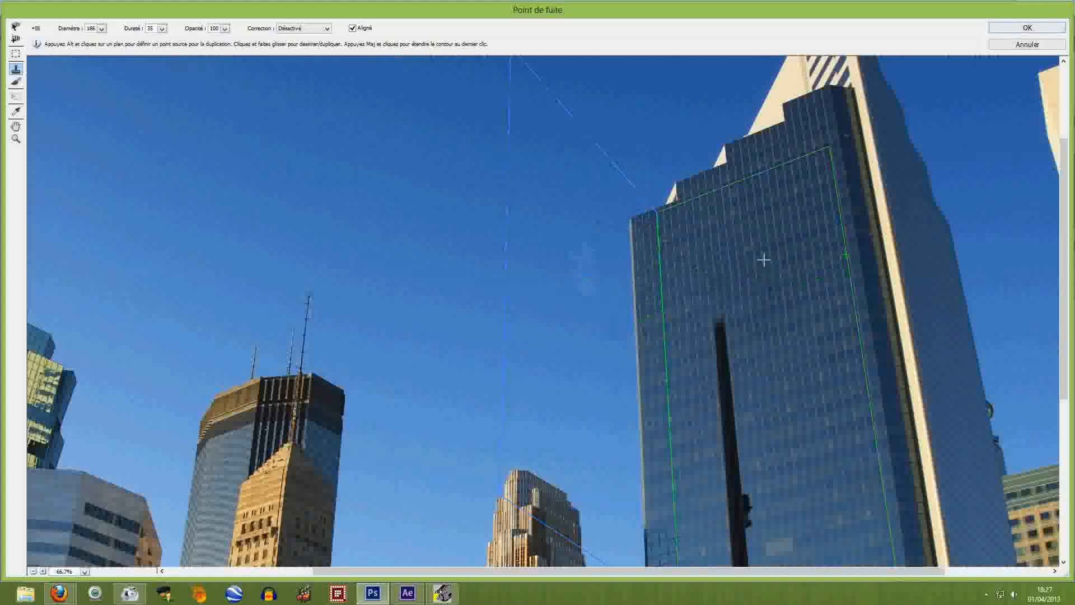
# - Sample windows near the facade's upper right corner and clone them across the perpendicular plane, forming an angled second facade over the sky
pyautogui.keyDown('alt'); pyautogui.click(827, 233); pyautogui.keyUp('alt')
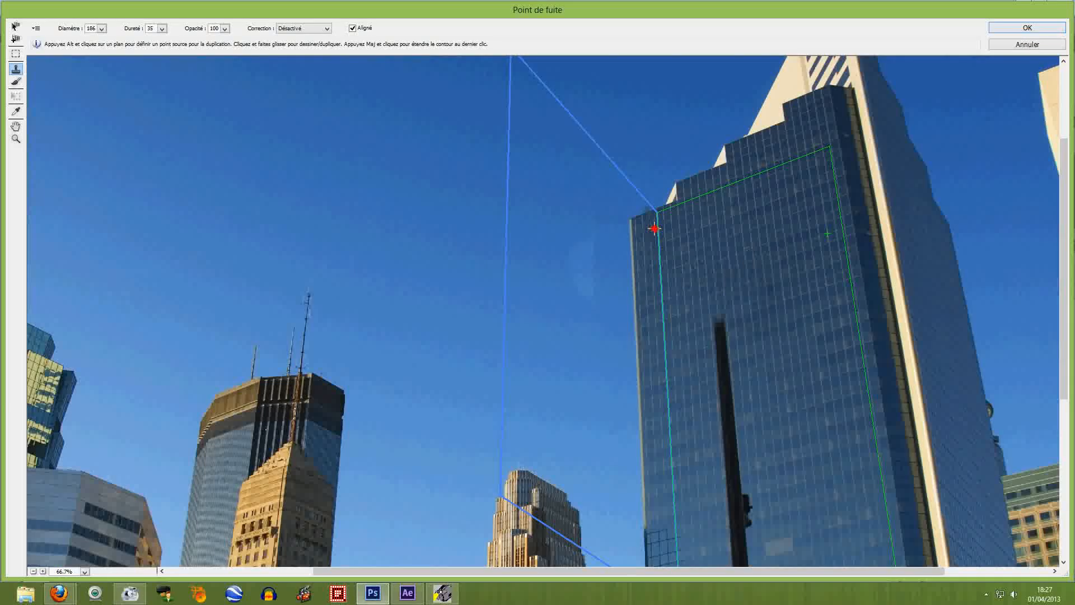
pyautogui.moveTo(647, 236)
pyautogui.mouseDown()
pyautogui.moveTo(622, 224)
pyautogui.moveTo(631, 206)
pyautogui.moveTo(649, 216)
pyautogui.moveTo(630, 264)
pyautogui.mouseUp()
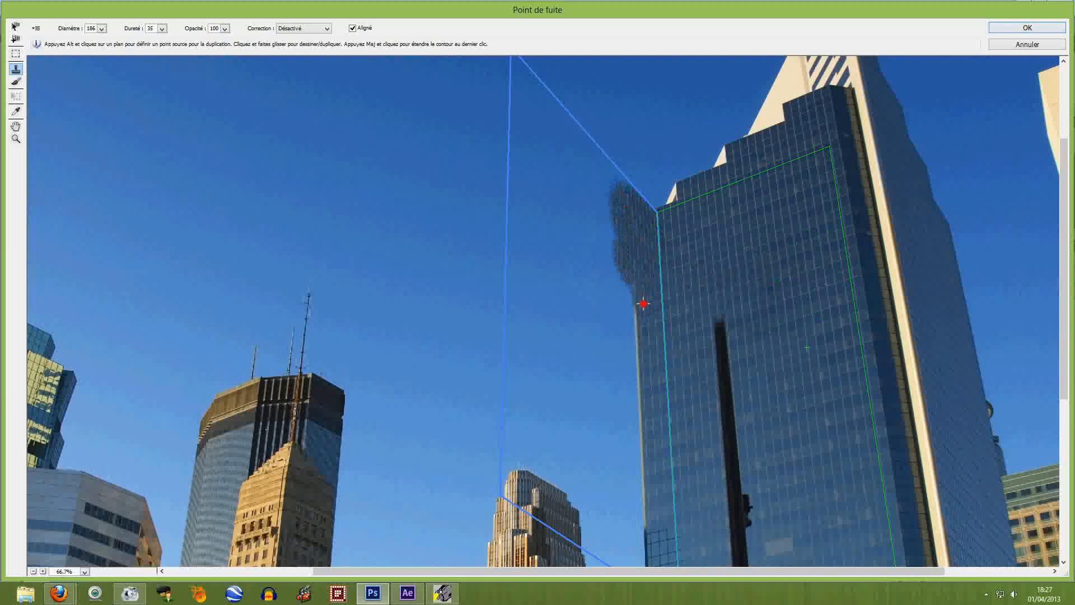
pyautogui.moveTo(643, 304)
pyautogui.mouseDown()
pyautogui.moveTo(641, 334)
pyautogui.moveTo(614, 300)
pyautogui.moveTo(631, 354)
pyautogui.moveTo(635, 318)
pyautogui.moveTo(631, 409)
pyautogui.moveTo(650, 389)
pyautogui.moveTo(624, 448)
pyautogui.moveTo(622, 344)
pyautogui.mouseUp()
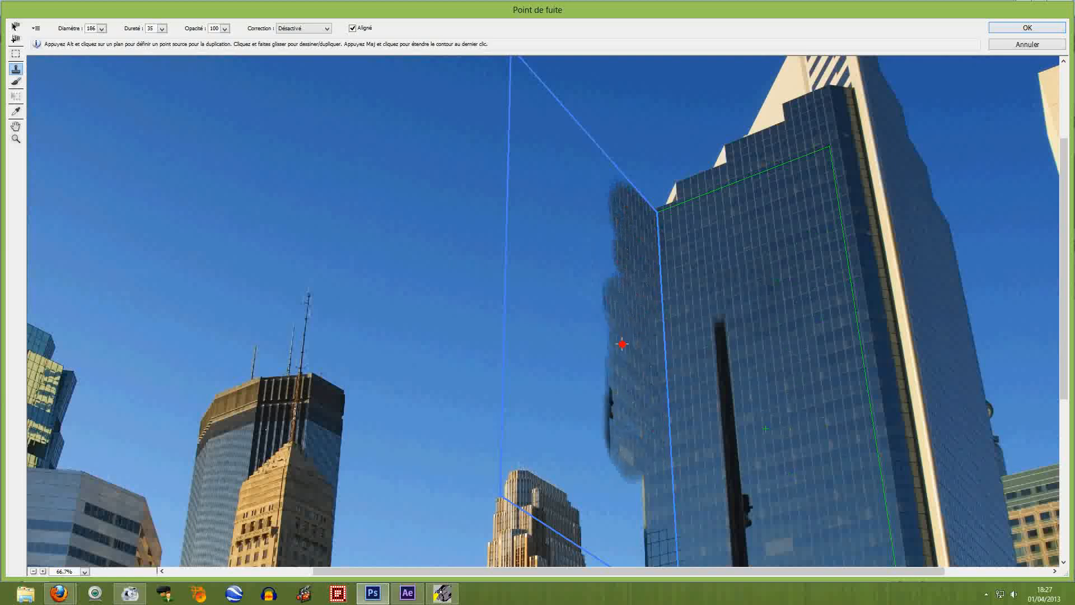
pyautogui.moveTo(636, 406)
pyautogui.mouseDown()
pyautogui.moveTo(602, 350)
pyautogui.moveTo(607, 223)
pyautogui.moveTo(623, 198)
pyautogui.moveTo(590, 175)
pyautogui.moveTo(583, 377)
pyautogui.moveTo(636, 473)
pyautogui.moveTo(583, 487)
pyautogui.moveTo(601, 456)
pyautogui.moveTo(594, 403)
pyautogui.moveTo(571, 413)
pyautogui.moveTo(559, 360)
pyautogui.moveTo(572, 289)
pyautogui.moveTo(561, 193)
pyautogui.moveTo(574, 240)
pyautogui.mouseUp()
pyautogui.moveTo(578, 180)
pyautogui.mouseDown()
pyautogui.moveTo(581, 149)
pyautogui.moveTo(605, 157)
pyautogui.moveTo(647, 201)
pyautogui.mouseUp()
pyautogui.click(740, 246)
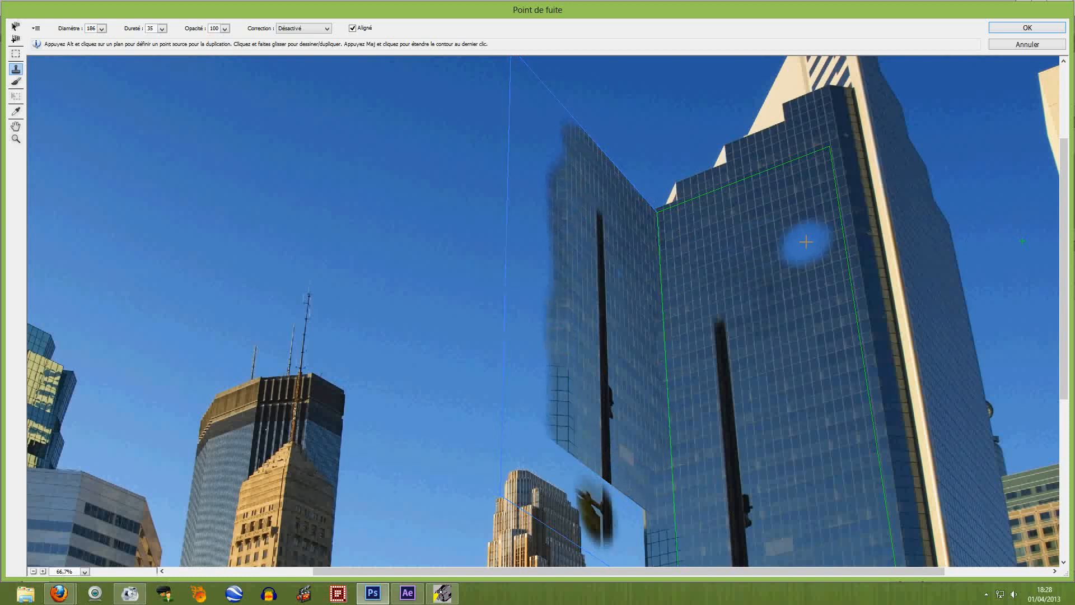
# - Apply the Vanishing Point edits to the photo and examine the cloned facade on the glass tower
pyautogui.scroll(-2, 805, 242)
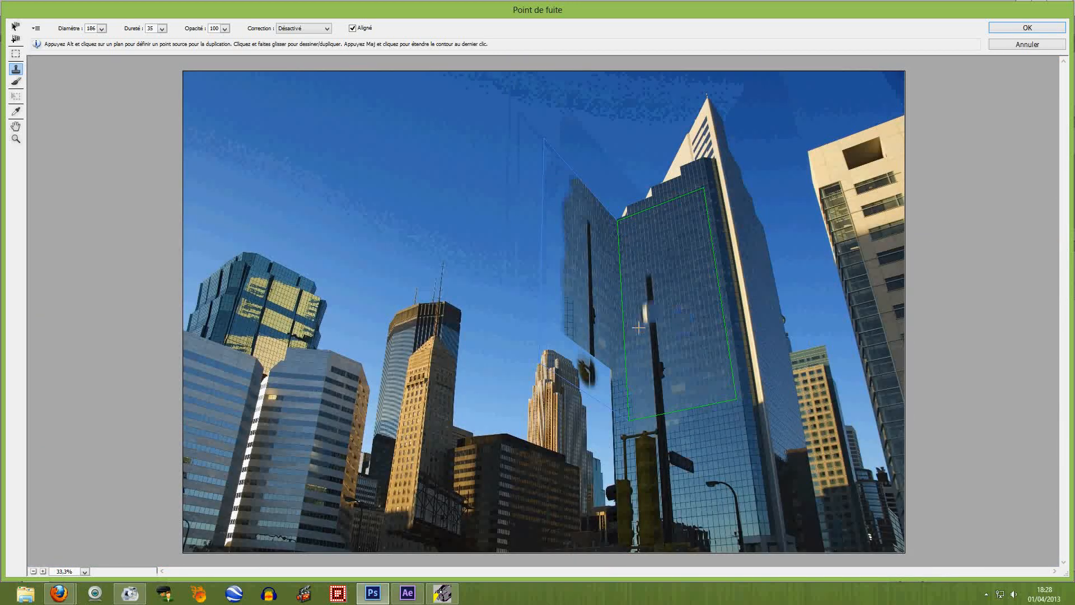
pyautogui.click(1017, 32)
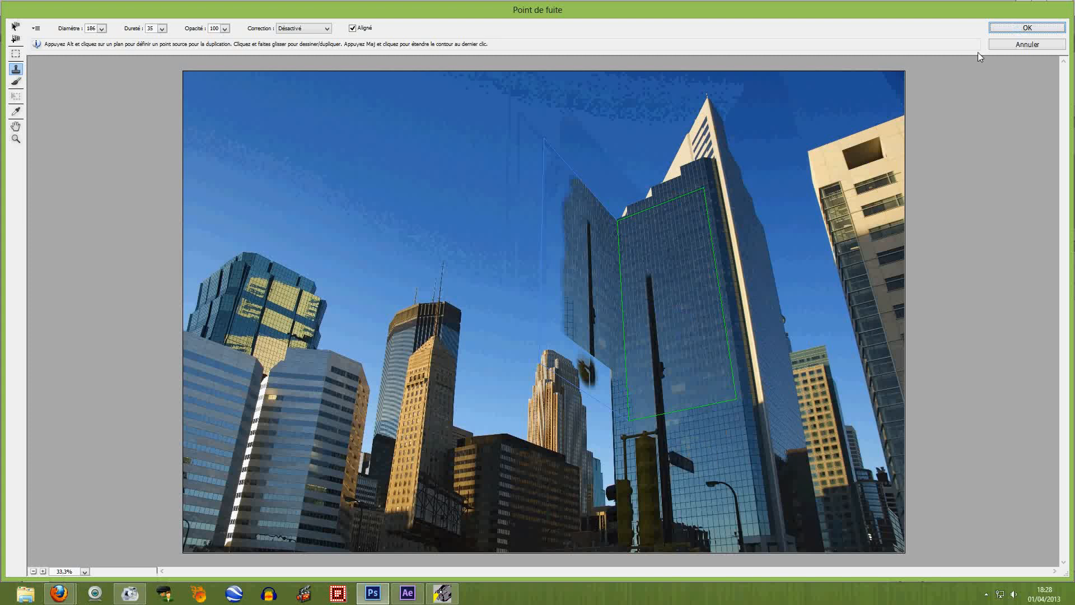
pyautogui.click(1018, 29)
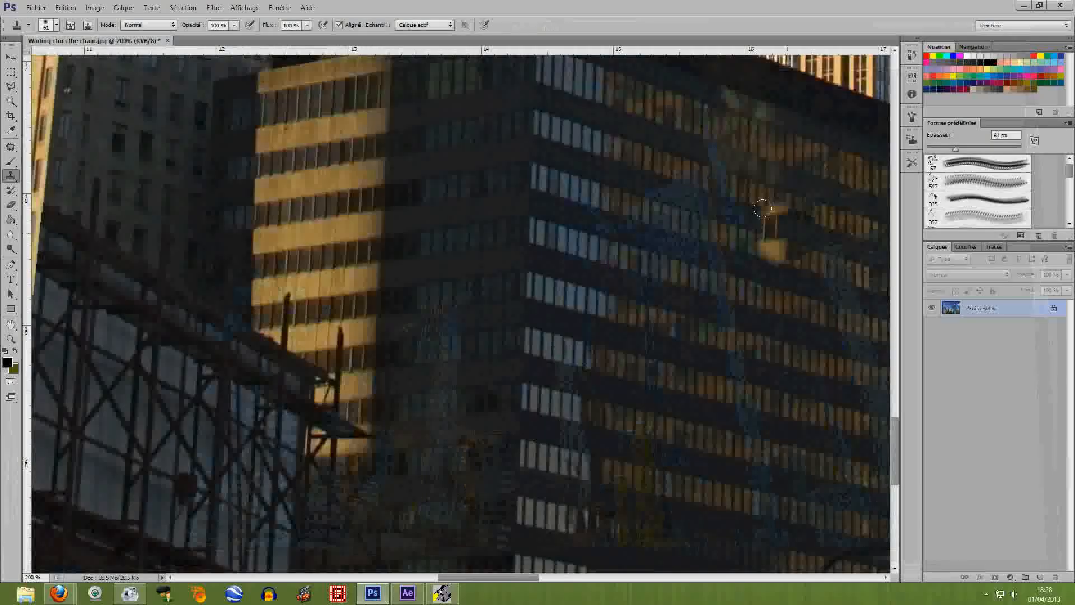
pyautogui.hotkey('ctrl', '-')
pyautogui.hotkey('ctrl', '-')
pyautogui.hotkey('ctrl', '-')
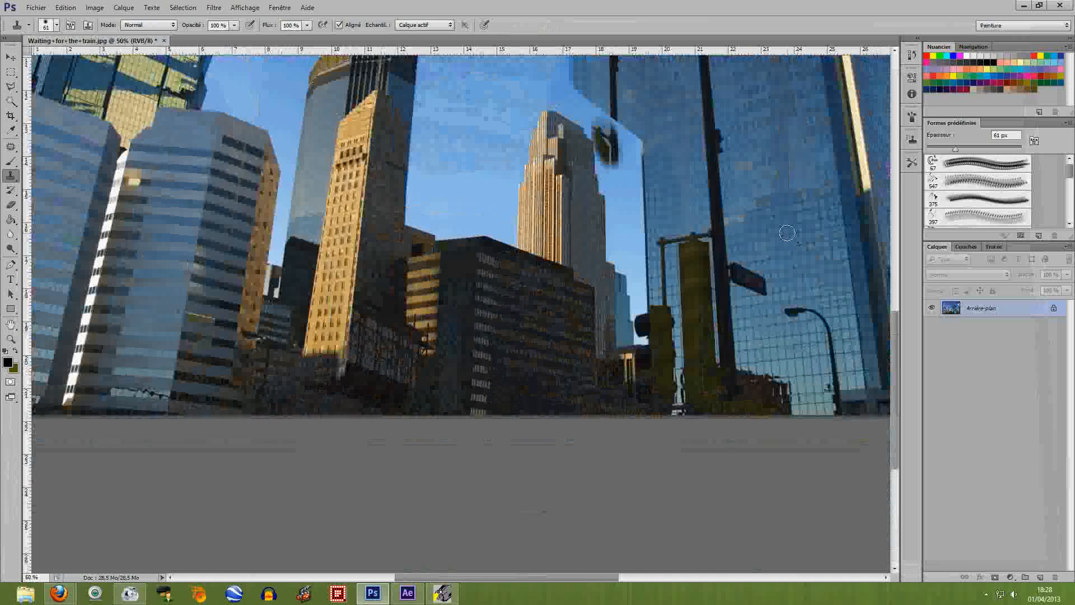
pyautogui.moveTo(771, 207)
pyautogui.mouseDown()
pyautogui.moveTo(696, 340)
pyautogui.moveTo(676, 464)
pyautogui.mouseUp()
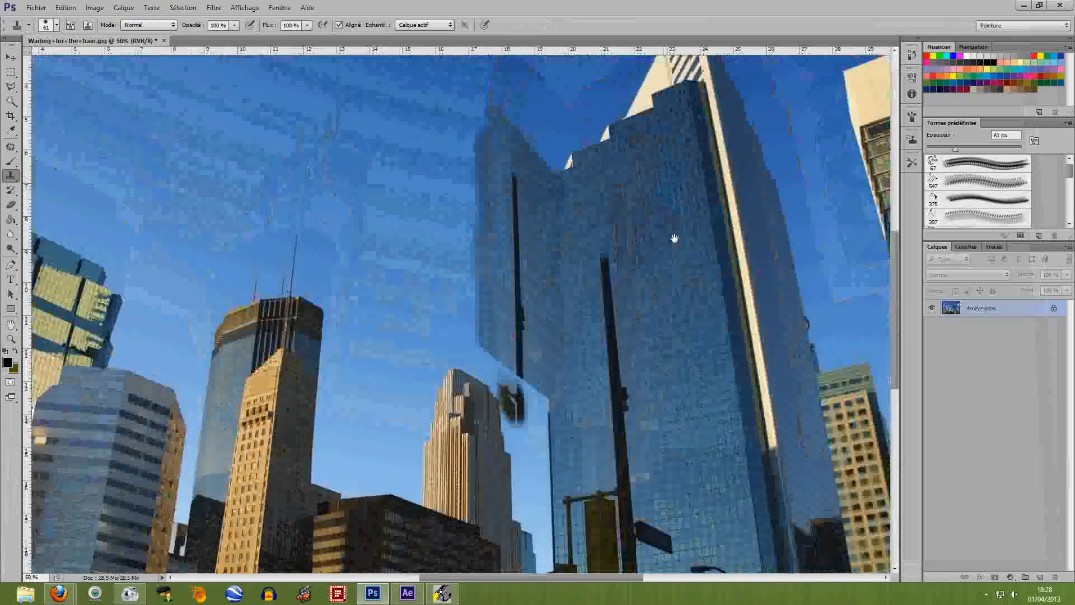
pyautogui.click(466, 196)
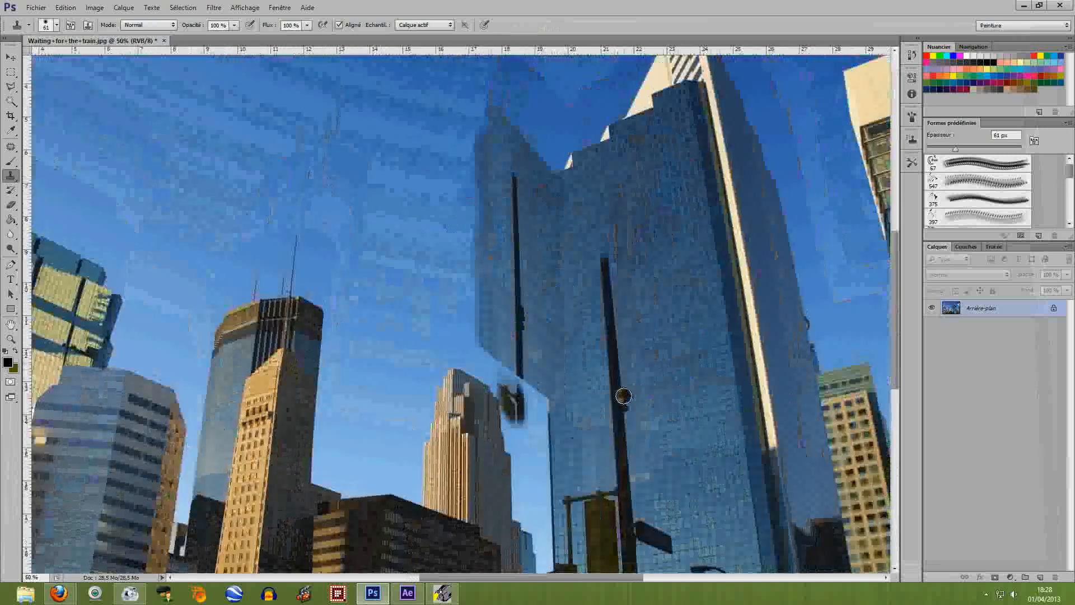